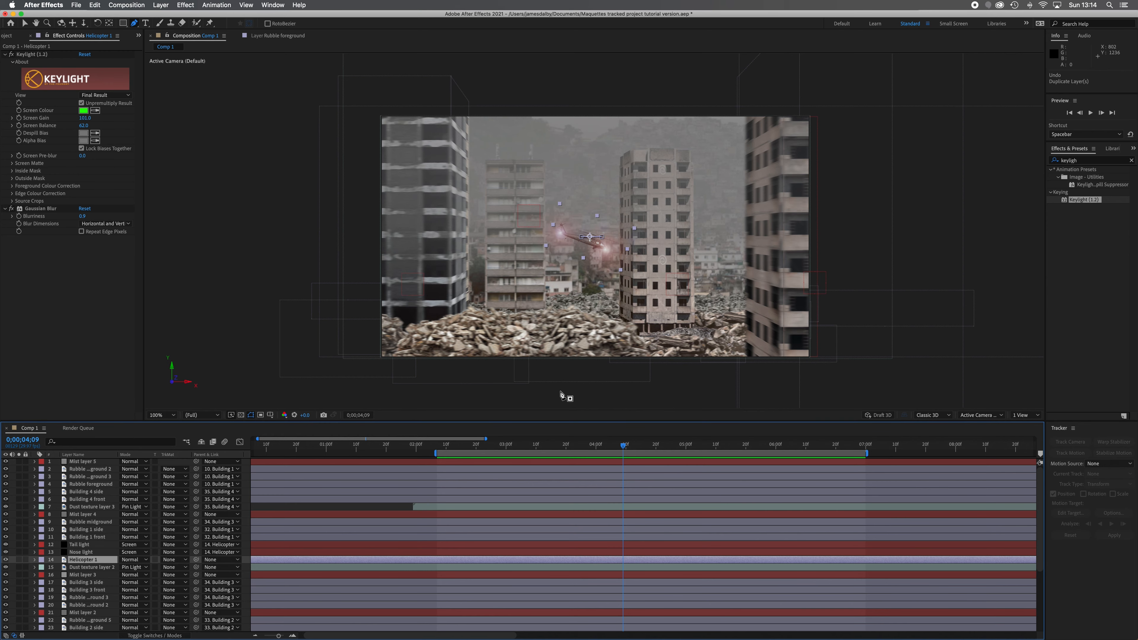
Examine the blur and colour effects on the three Rubble foreground layers at 0;00;02;07 and preview the composition
left_click(25, 27)
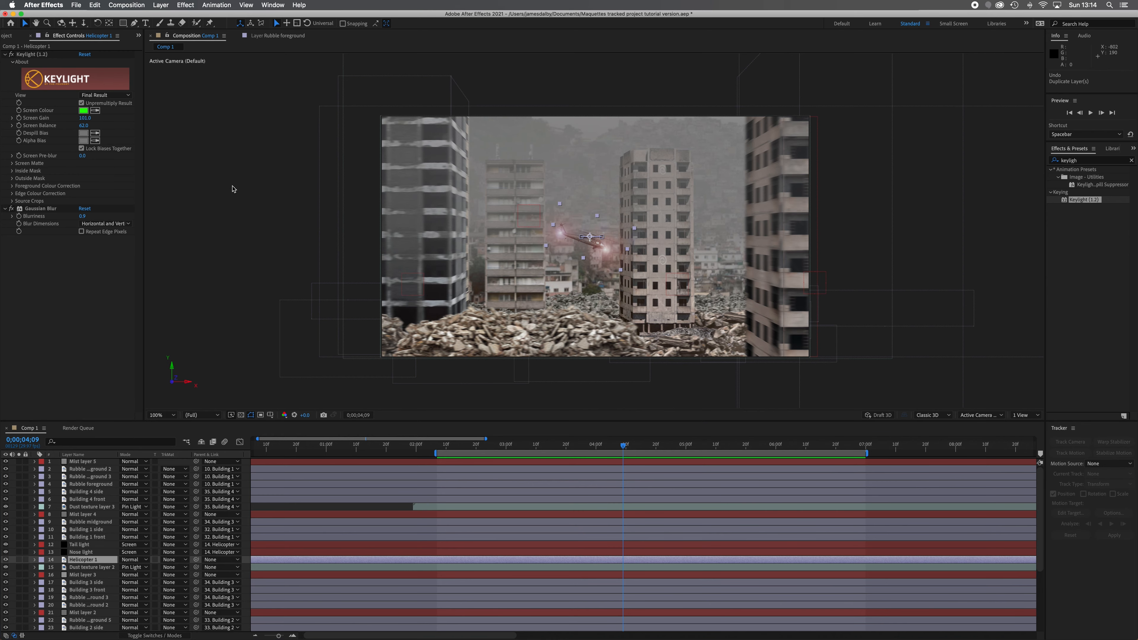
left_click_drag(622, 446, 439, 445)
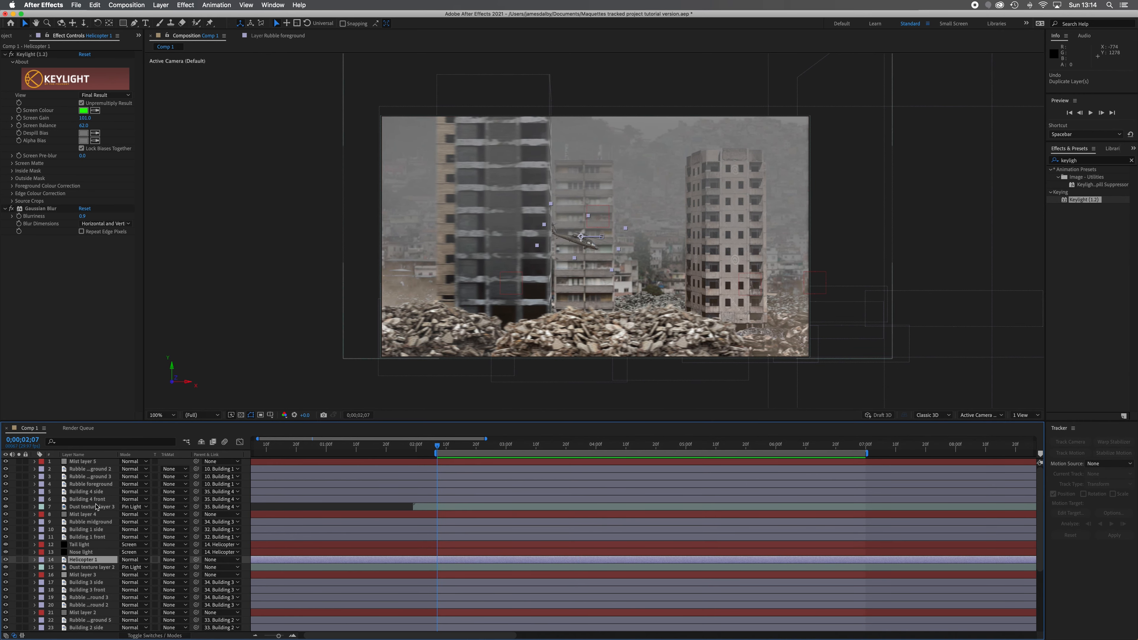
left_click(102, 485)
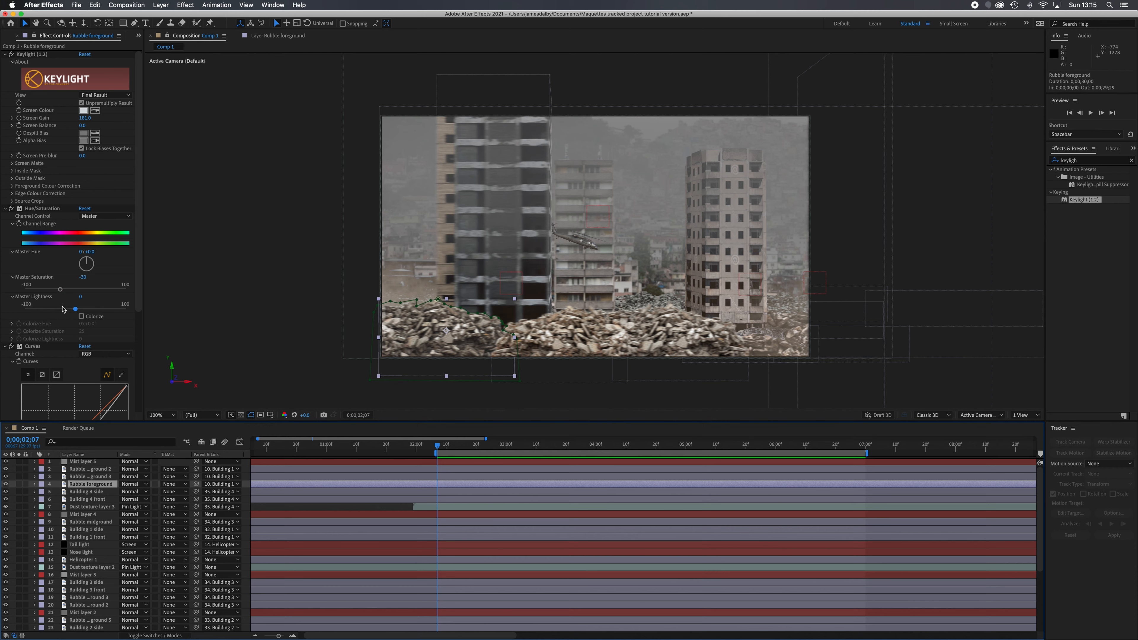
scroll(76, 387, "down", 6)
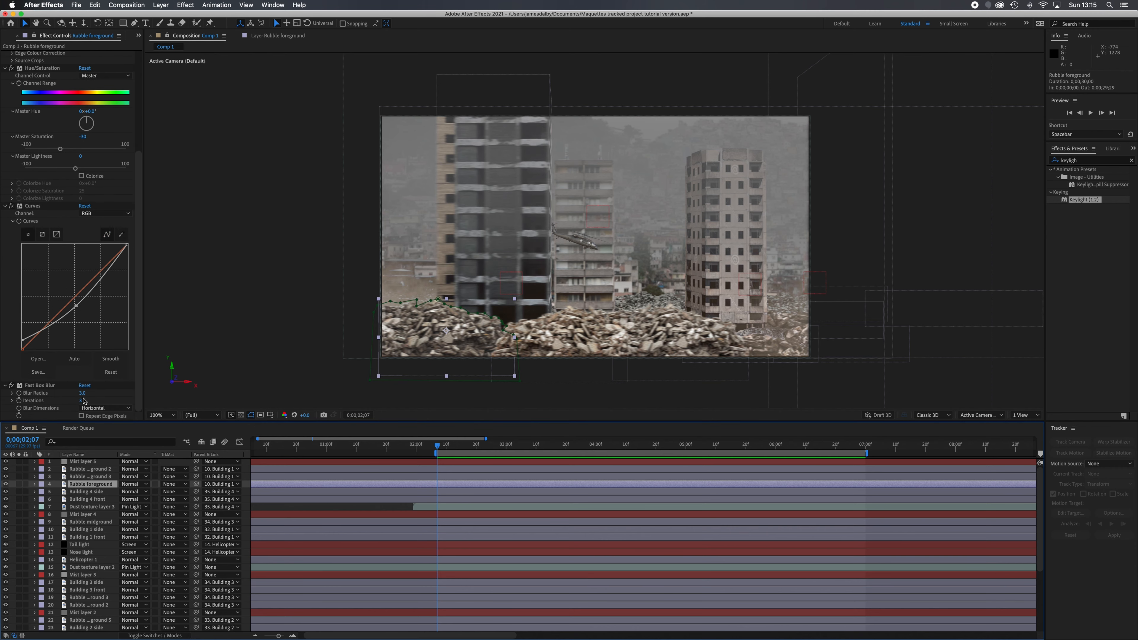
left_click(107, 477)
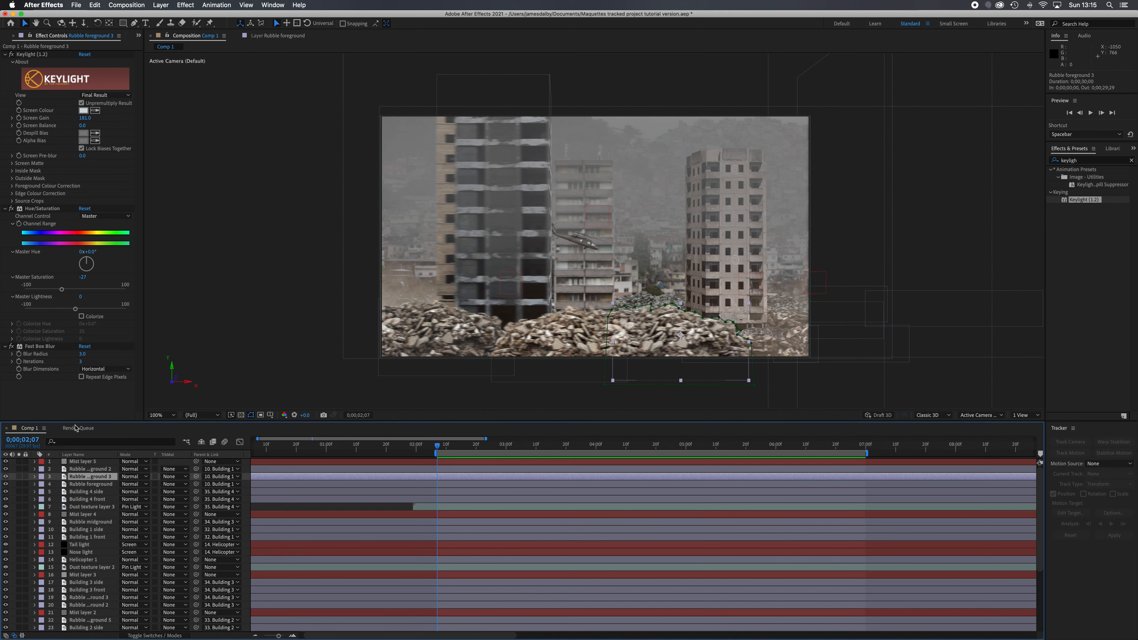
left_click(92, 469)
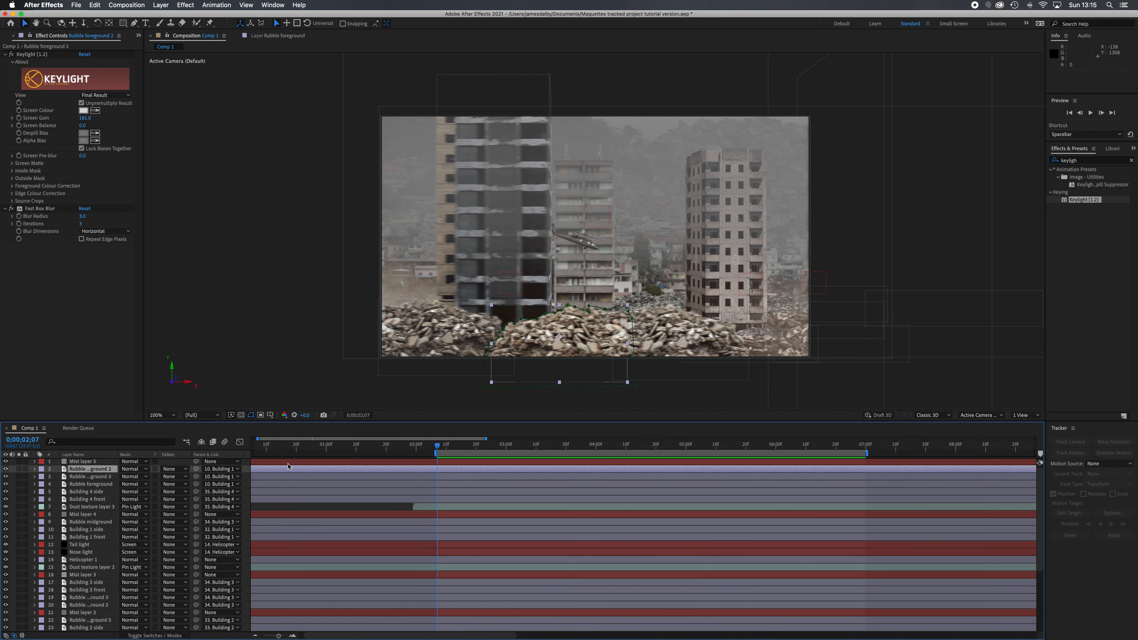
key("space")
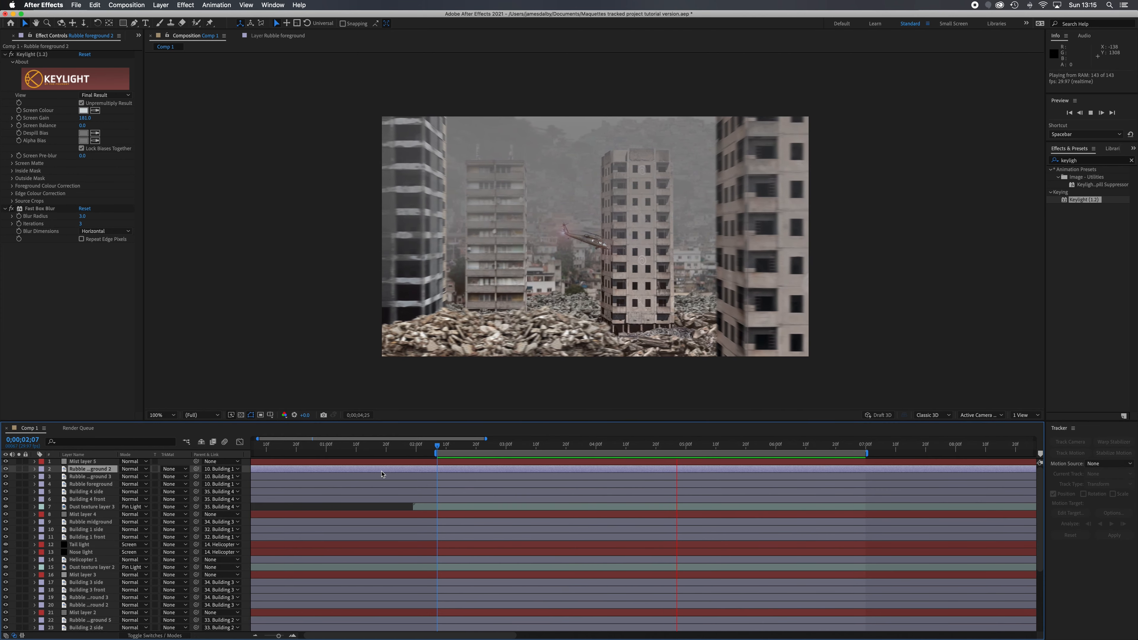
key("space")
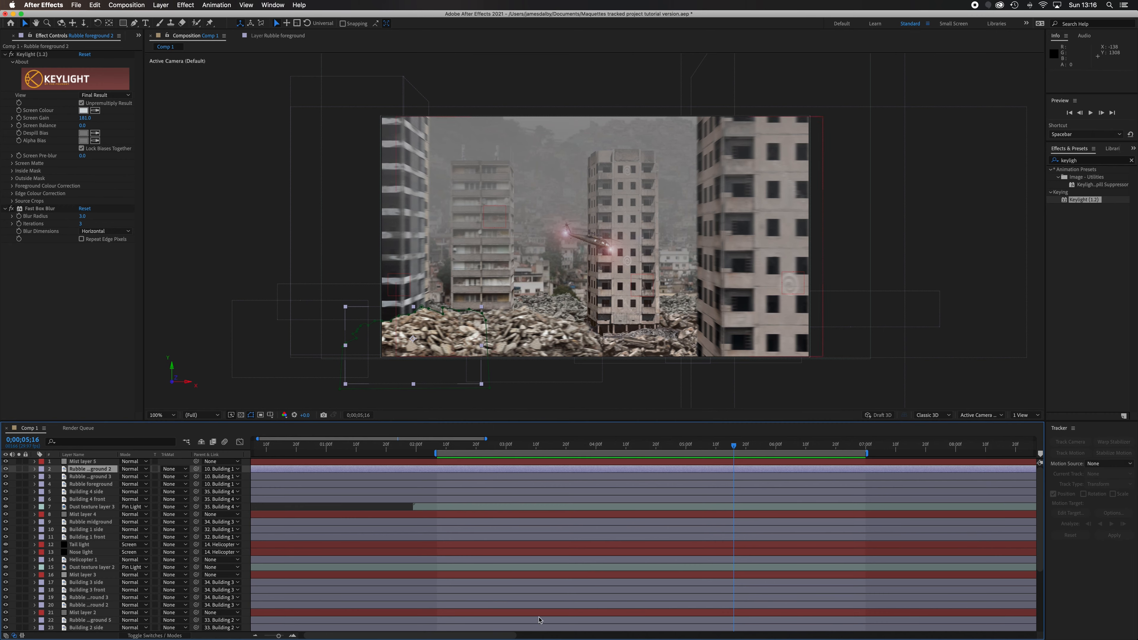
Switch to Chrome and play the Vigil episode's coastal driving shots around 14:07 as a motion blur reference
mouse_move(419, 634)
left_click(466, 609)
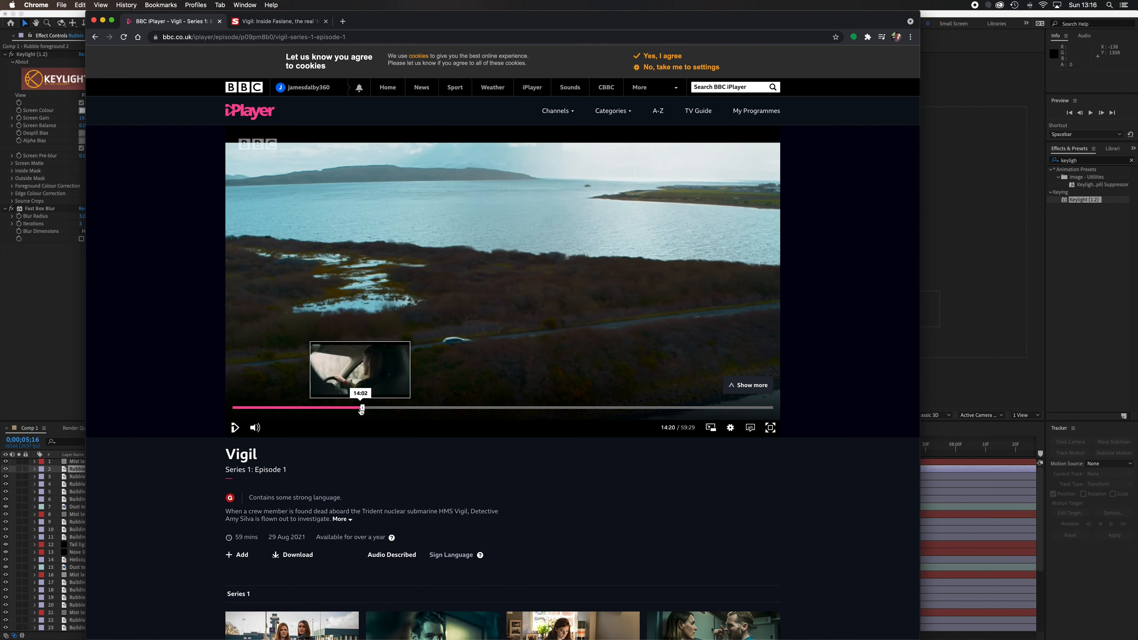
left_click(361, 408)
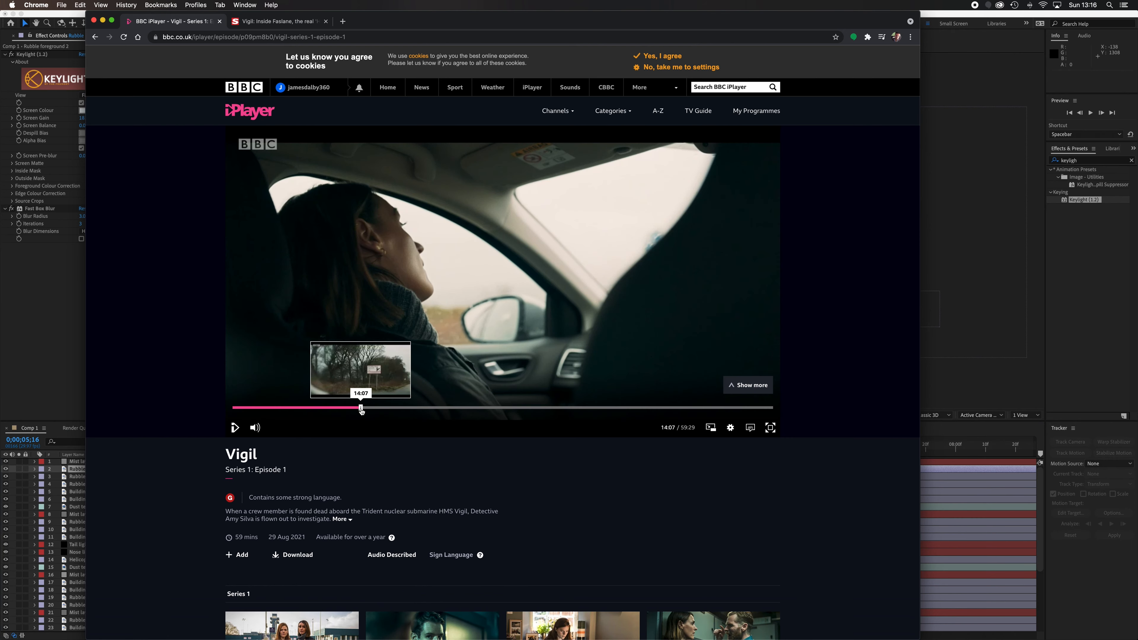
left_click(235, 428)
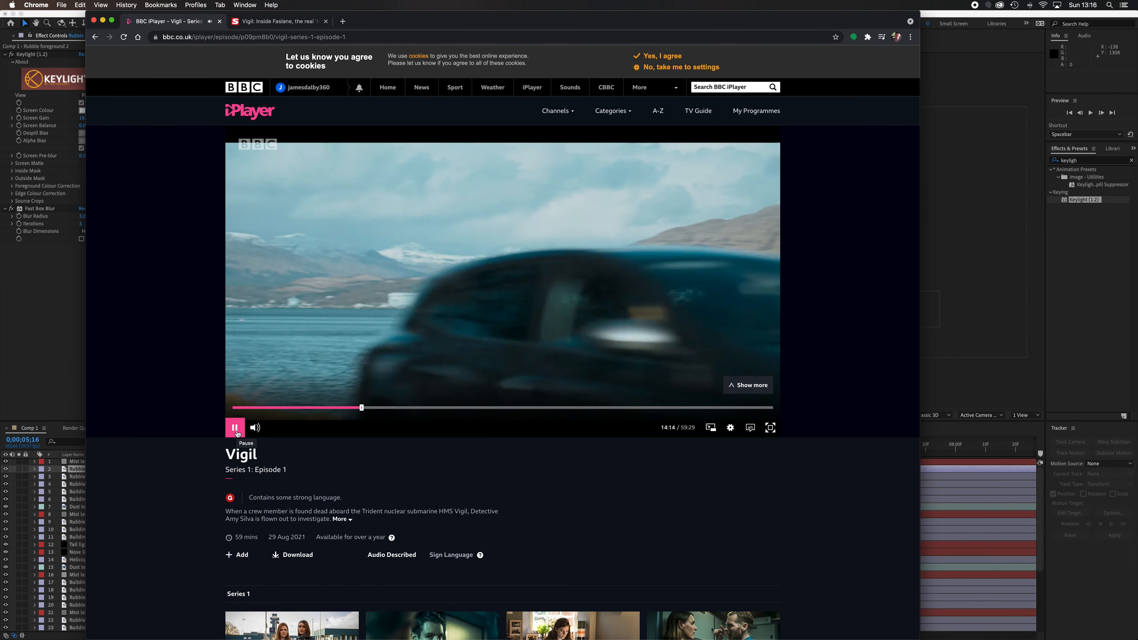
left_click(236, 428)
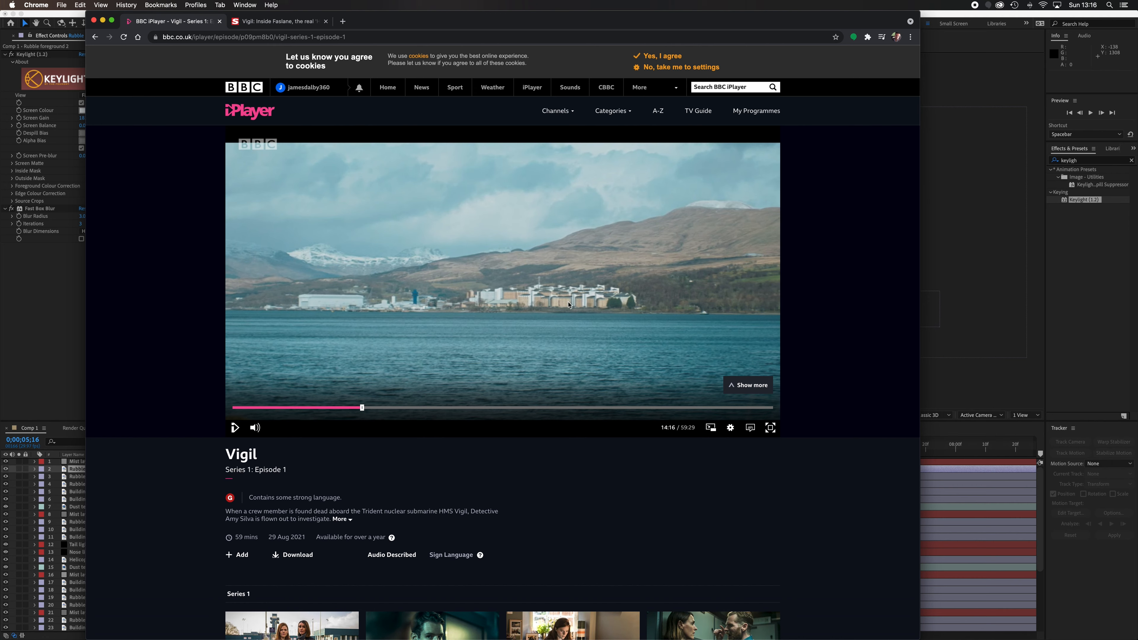
left_click(361, 408)
left_click(235, 428)
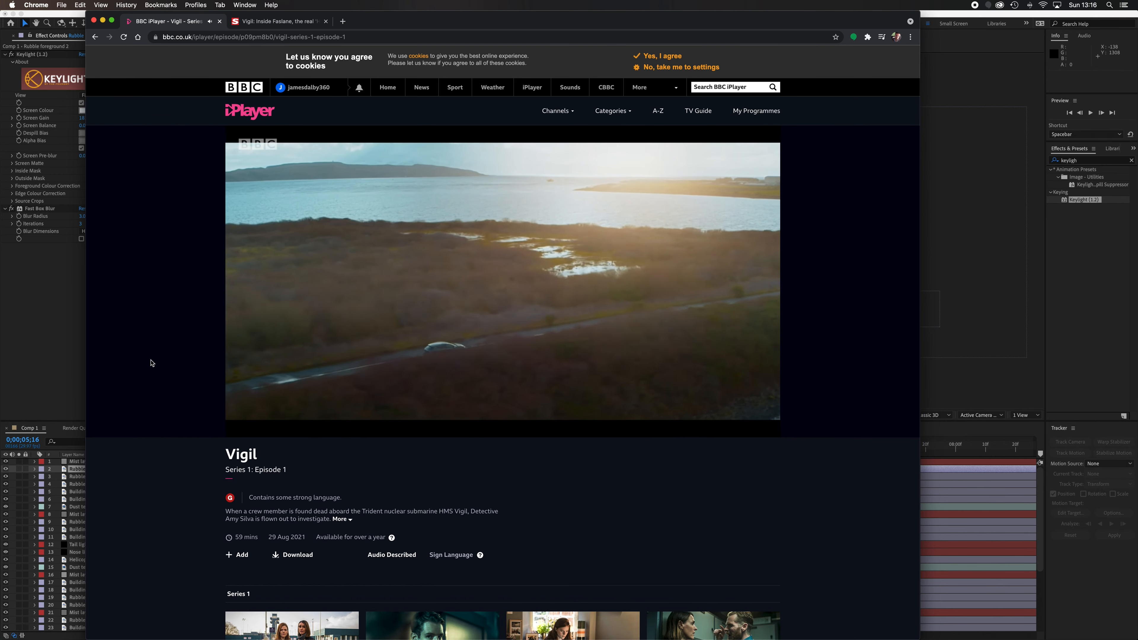
left_click(235, 427)
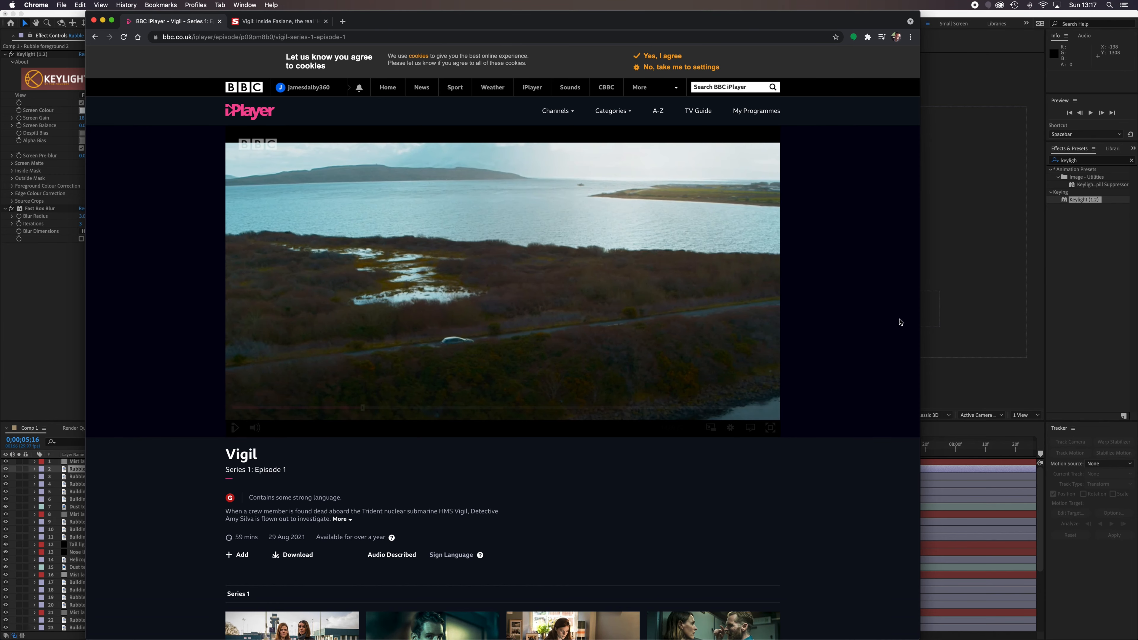
Switch back to After Effects, move the playhead to 0;00;05;01 and duplicate the Helicopter 1 layer
left_click(994, 248)
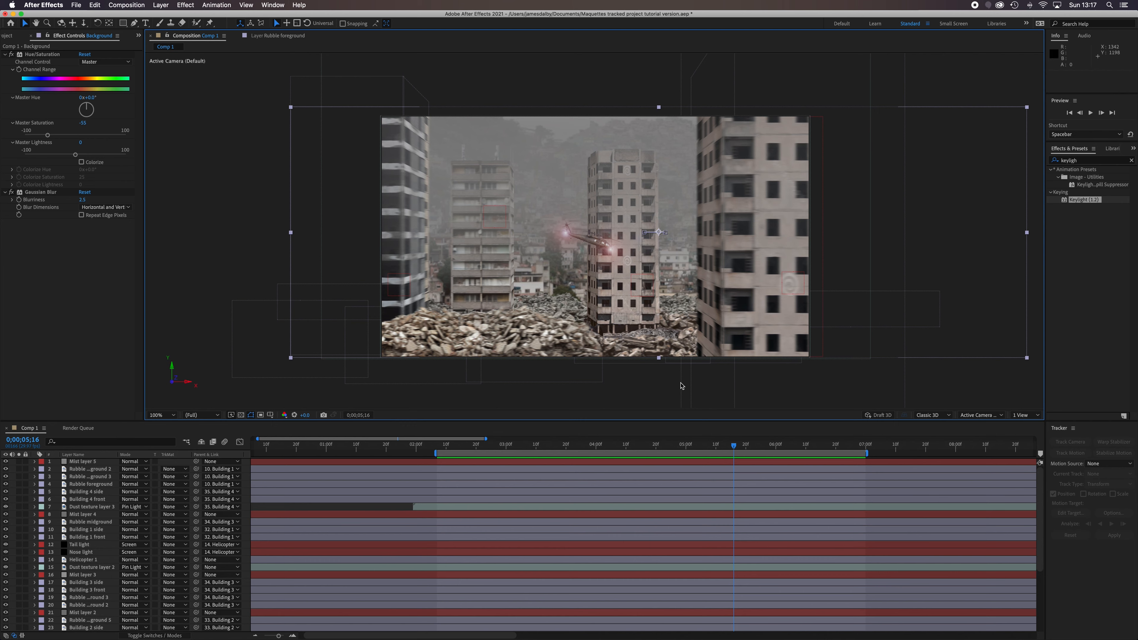
left_click_drag(736, 450, 626, 447)
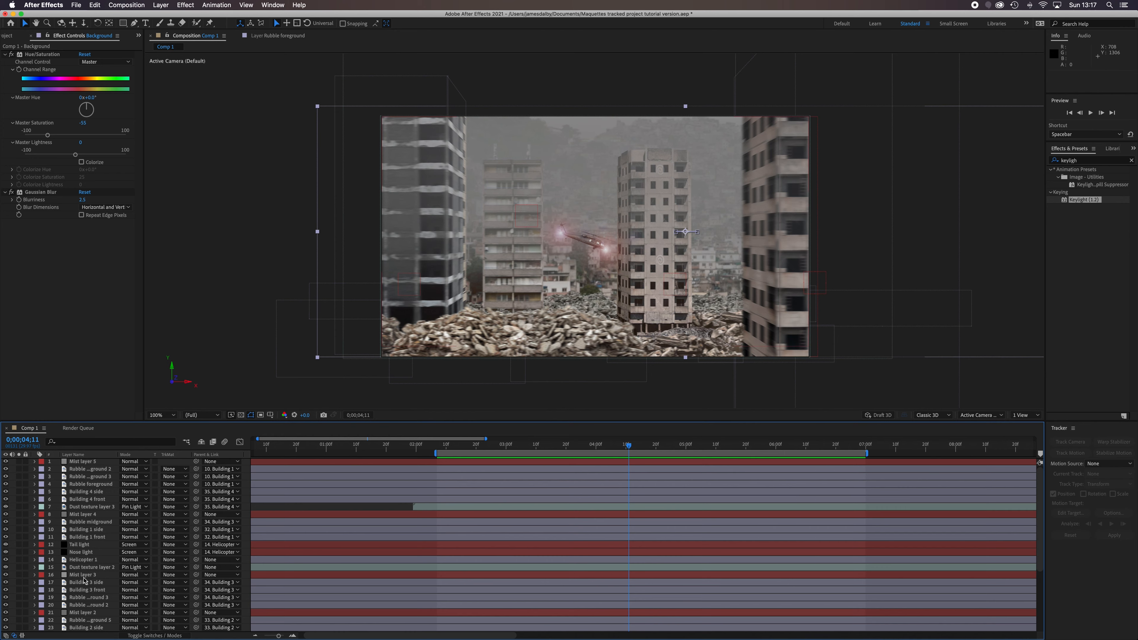
left_click(97, 561)
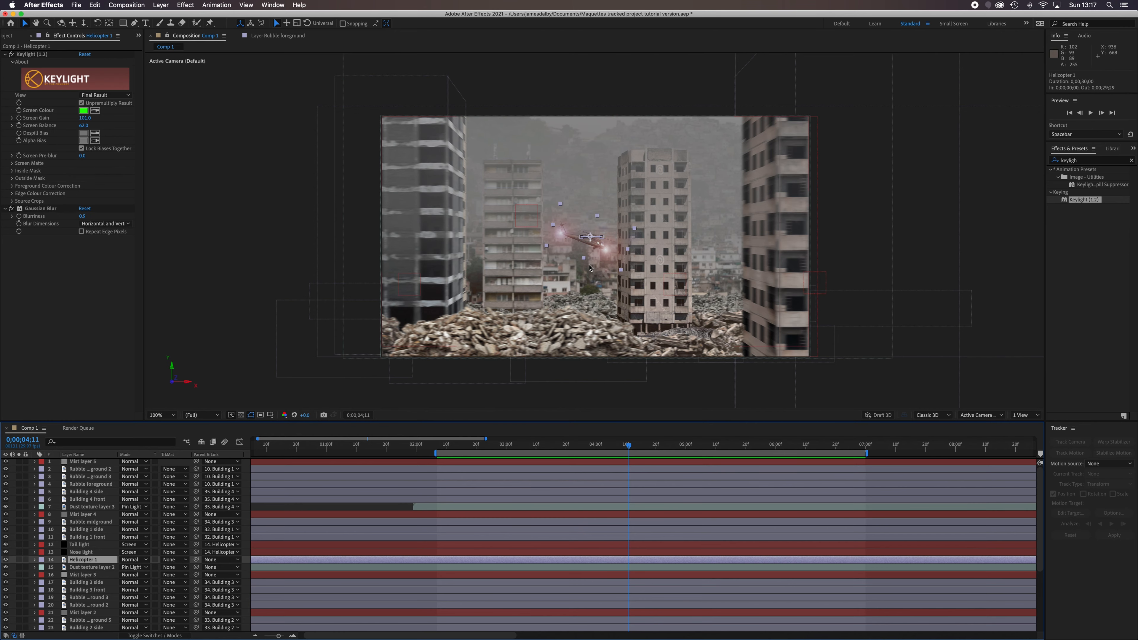
scroll(588, 269, "up", 6)
scroll(588, 269, "down", 2)
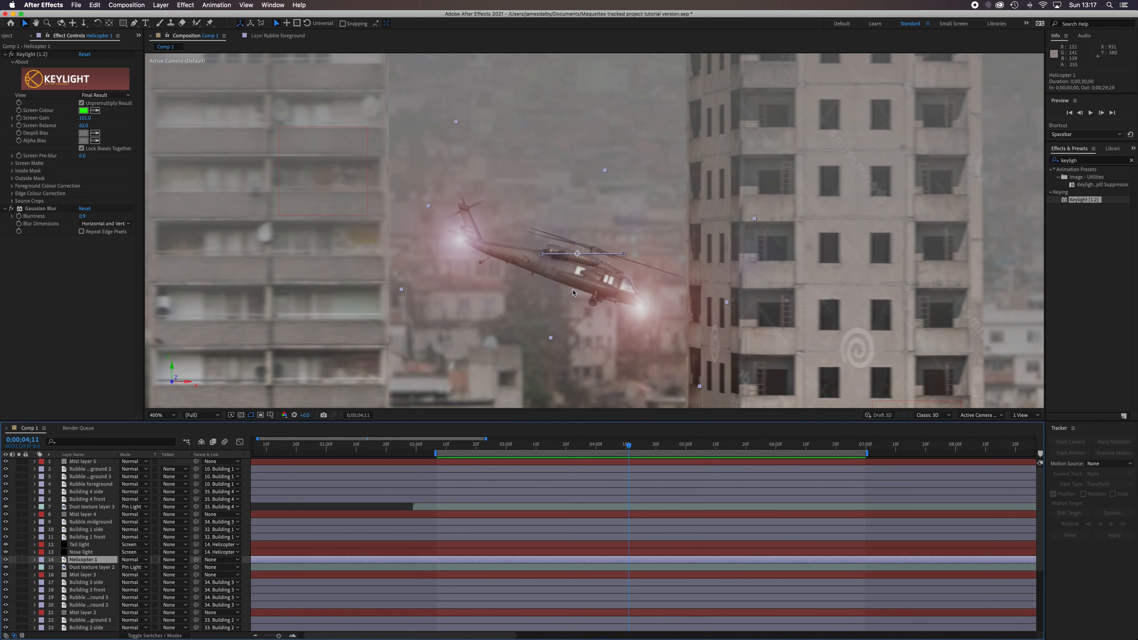
left_click_drag(630, 448, 688, 452)
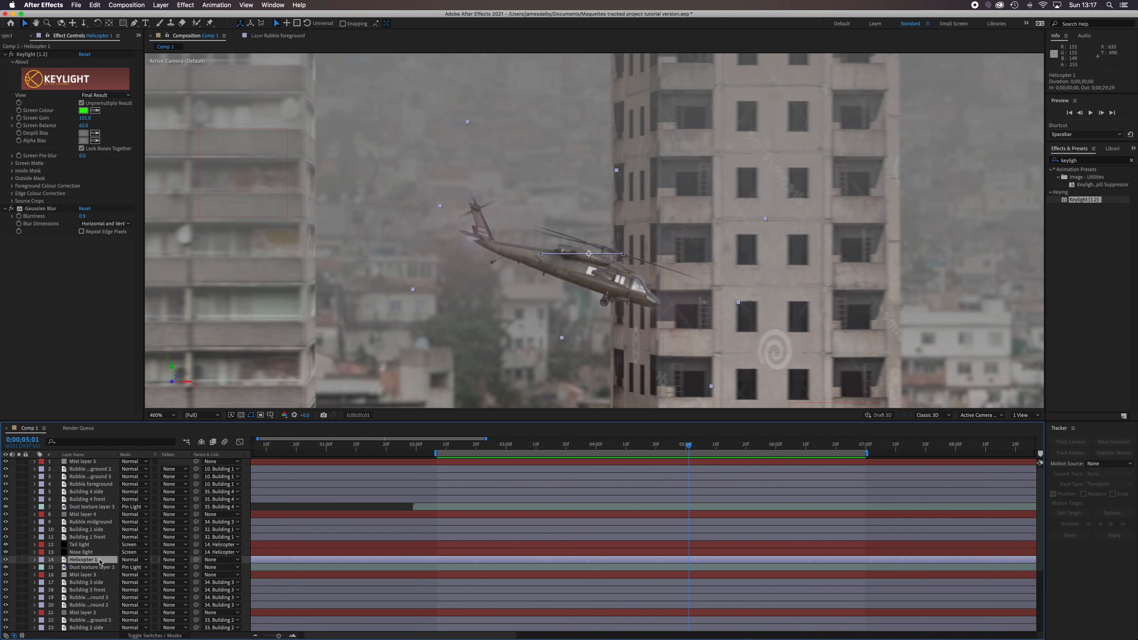
key("super+d")
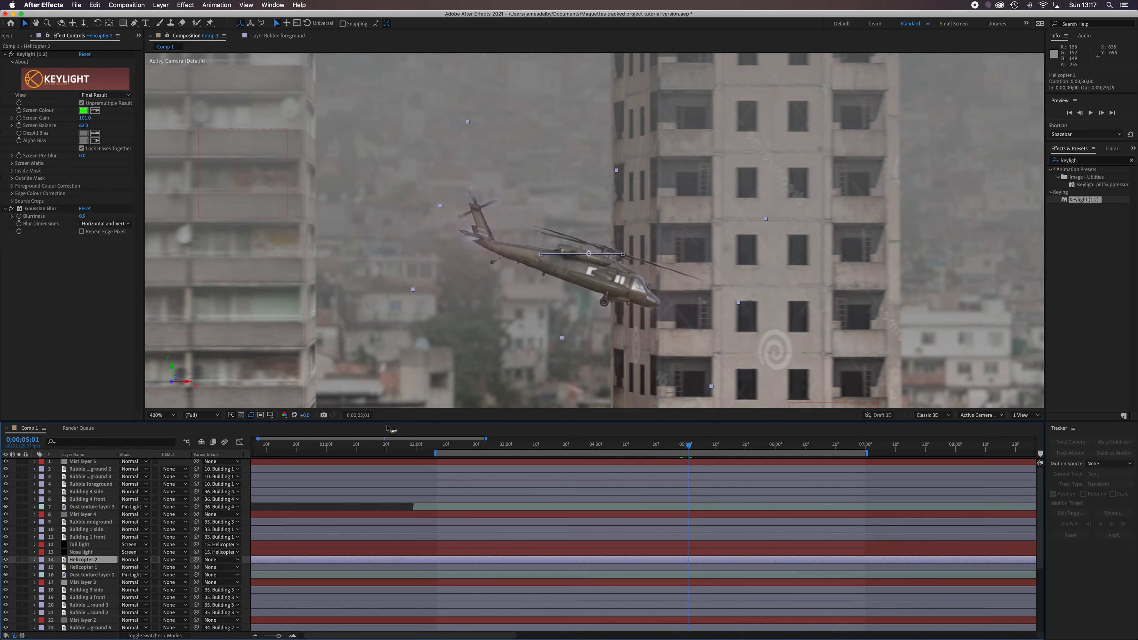
Apply a Fast Box Blur to the Helicopter 2 layer with a blur radius of 10 and dimensions Horizontal and Vertical
left_click(184, 5)
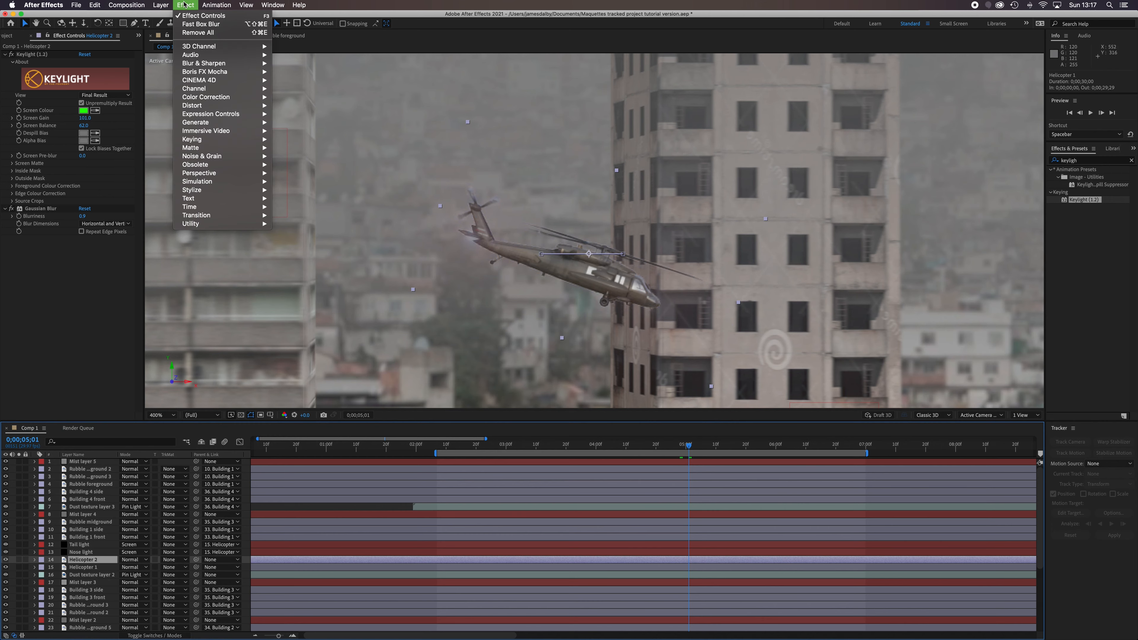
left_click(199, 24)
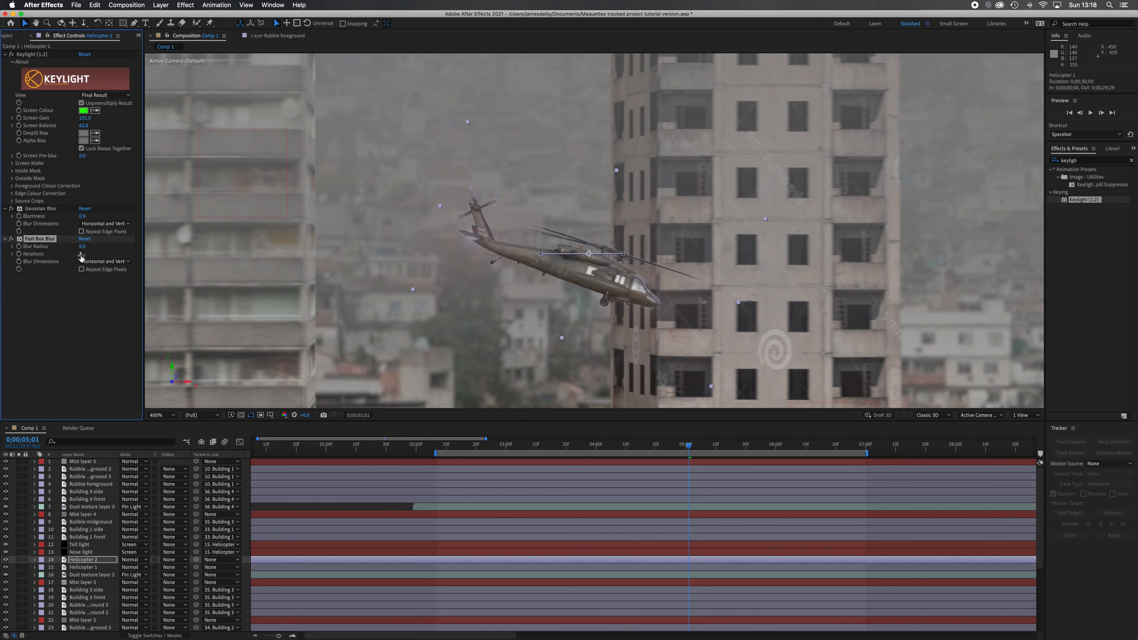
left_click(94, 263)
left_click(94, 270)
left_click_drag(84, 250, 91, 252)
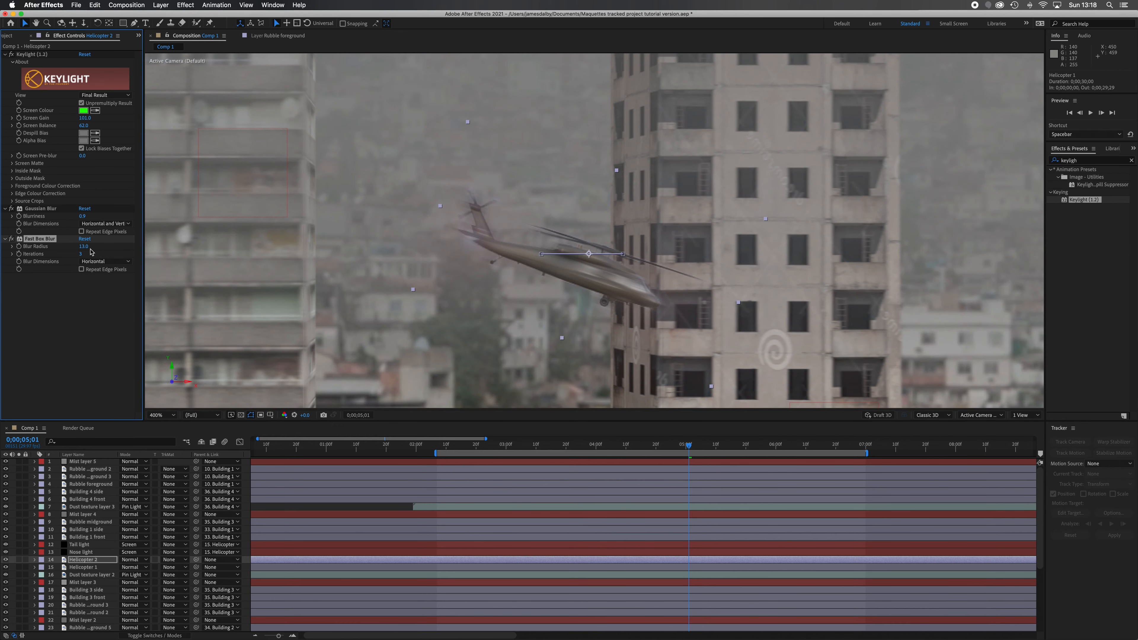
left_click_drag(91, 252, 104, 252)
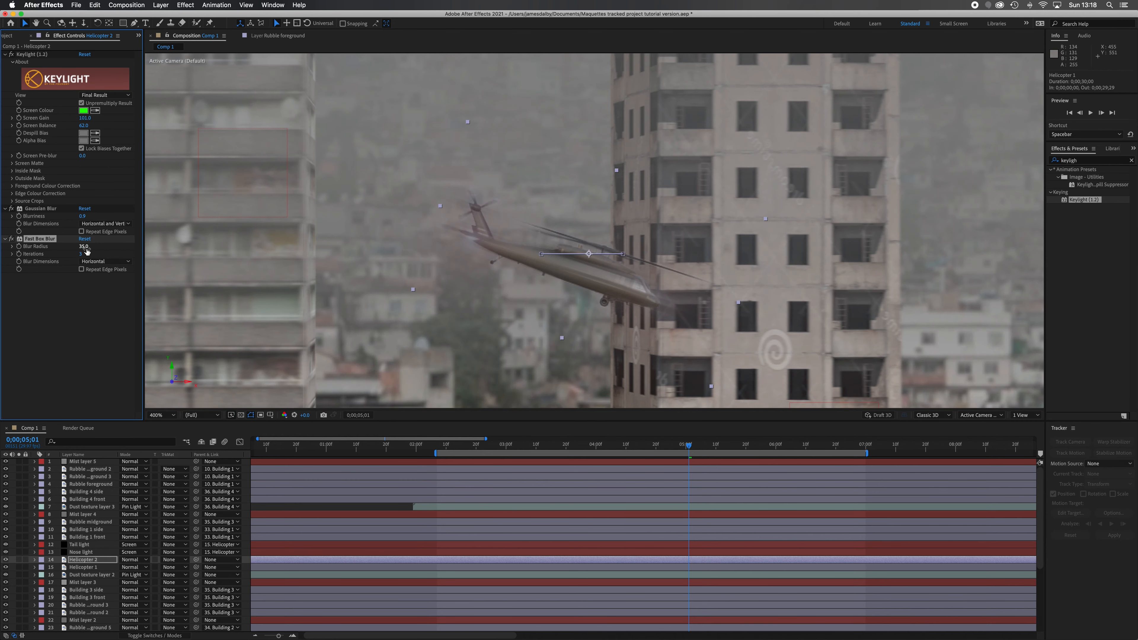
left_click_drag(84, 252, 95, 252)
left_click_drag(84, 248, 71, 249)
left_click(99, 262)
left_click(109, 272)
left_click_drag(80, 247, 69, 248)
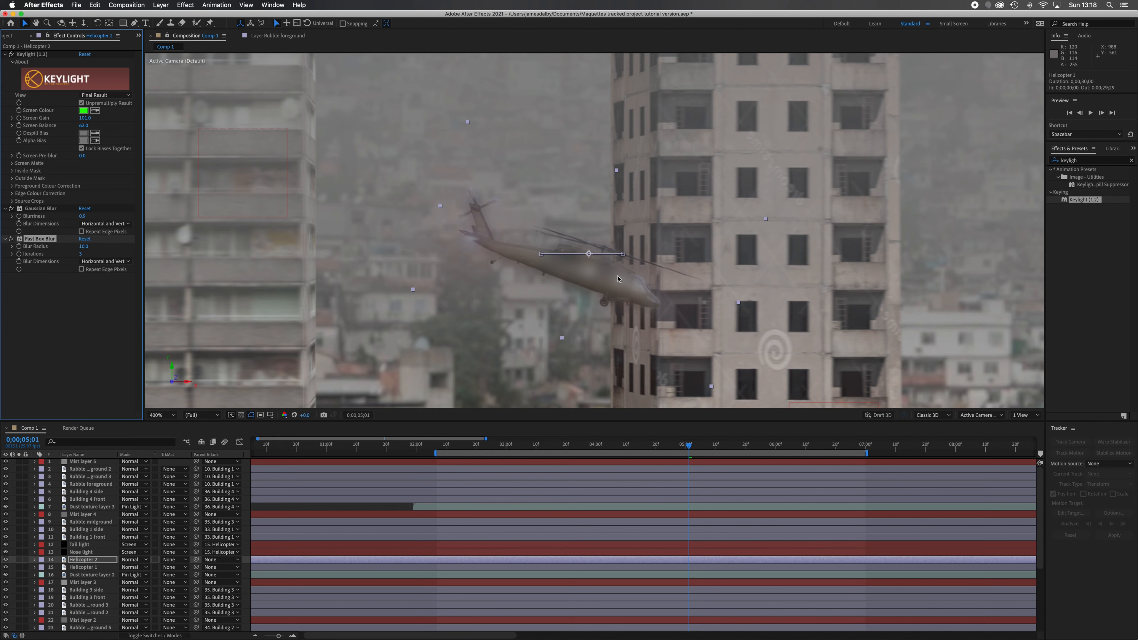
Draw a closed Pen tool mask on Helicopter 2 around the tail rotor and the main rotor blades, excluding the helicopter's body
left_click(134, 23)
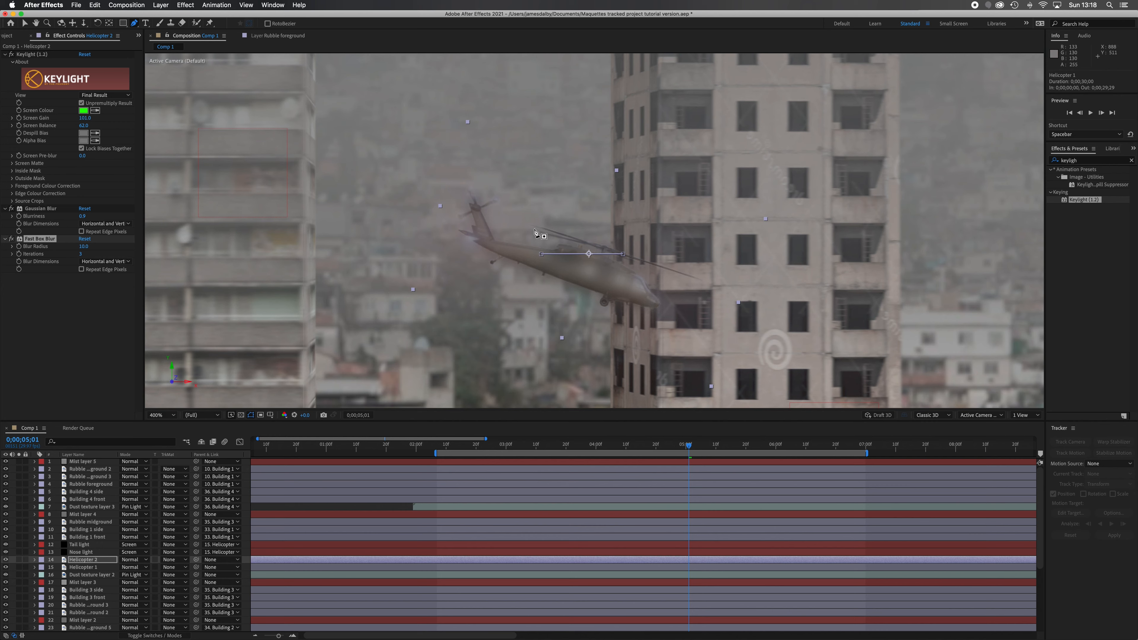
left_click(575, 246)
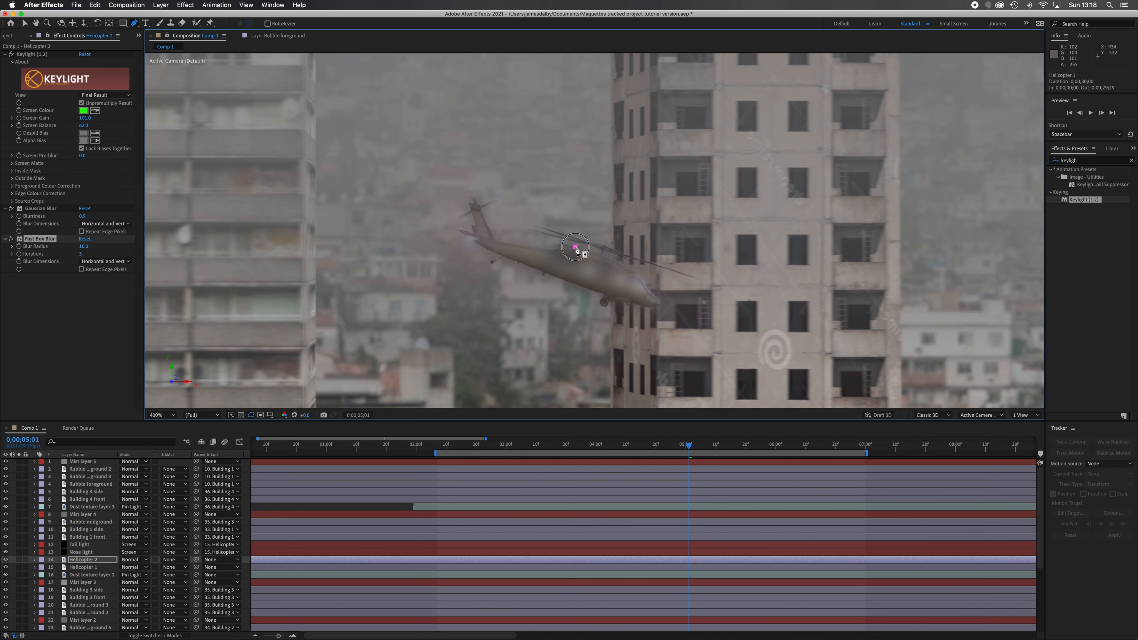
left_click(553, 243)
left_click(525, 233)
left_click(504, 222)
left_click(482, 215)
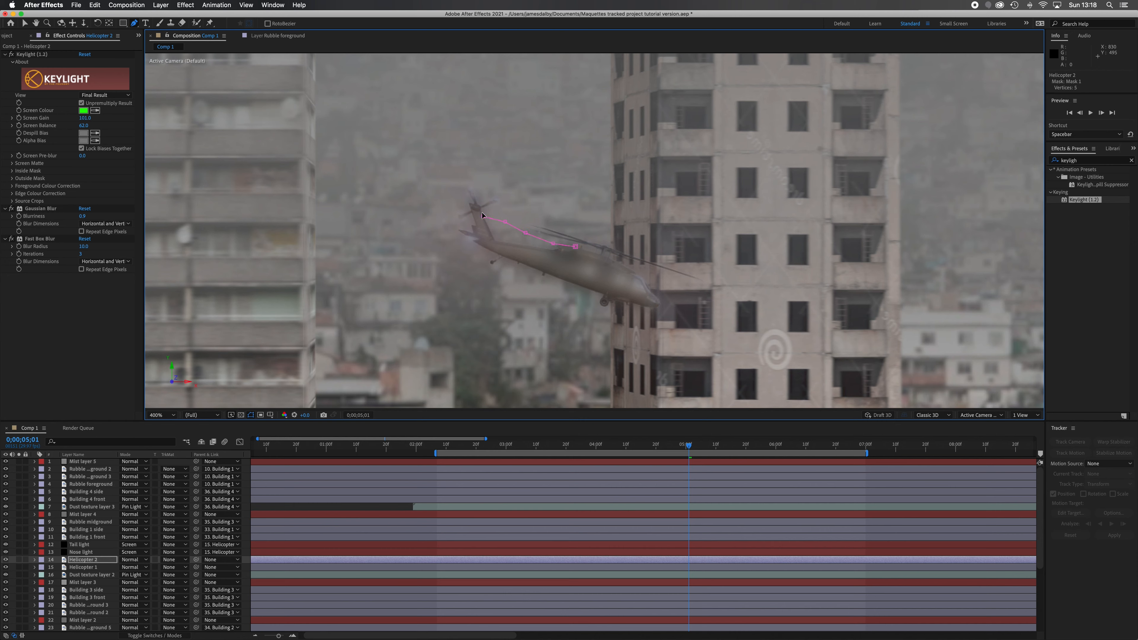
left_click(499, 210)
left_click(511, 186)
left_click(469, 174)
left_click(450, 179)
left_click(438, 200)
left_click(453, 221)
left_click(474, 220)
left_click(488, 228)
left_click(638, 267)
left_click(715, 285)
left_click_drag(693, 258, 686, 256)
left_click(593, 225)
left_click(528, 211)
left_click(520, 218)
left_click(575, 248)
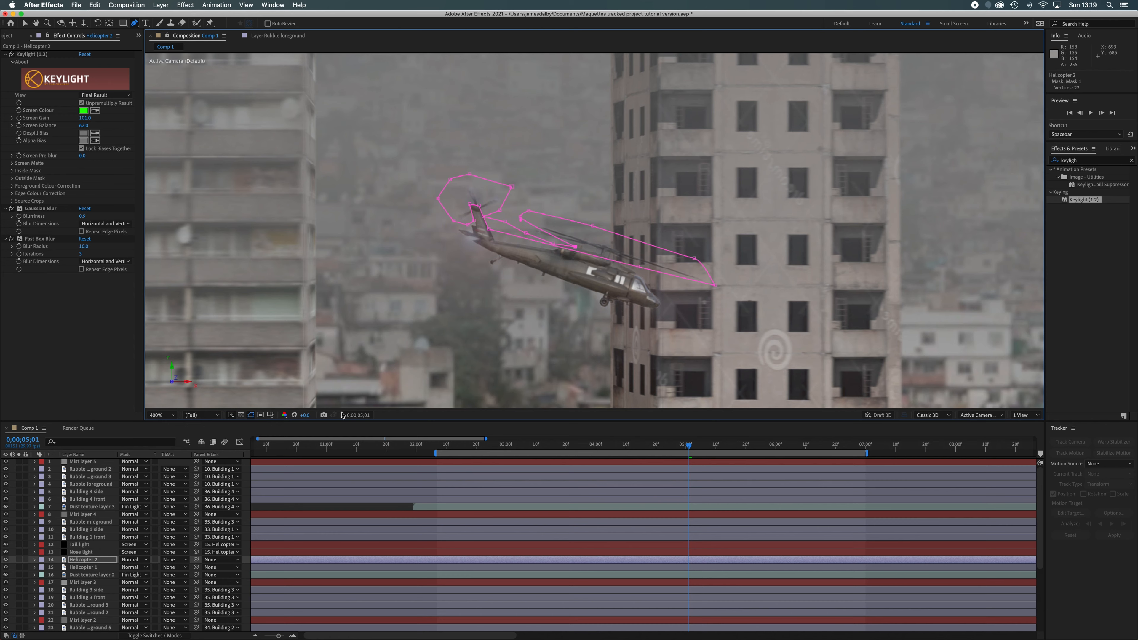
Try a stronger Fast Box Blur radius on the masked Helicopter 2 layer and check it with Helicopter 1 temporarily hidden
left_click(96, 561)
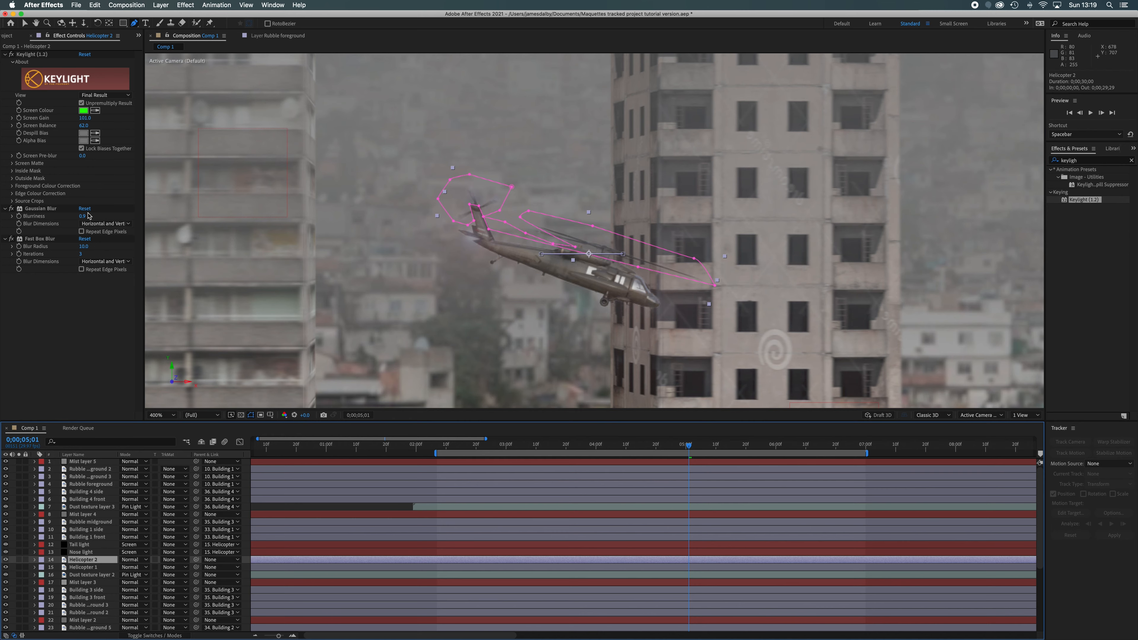
left_click_drag(84, 247, 96, 249)
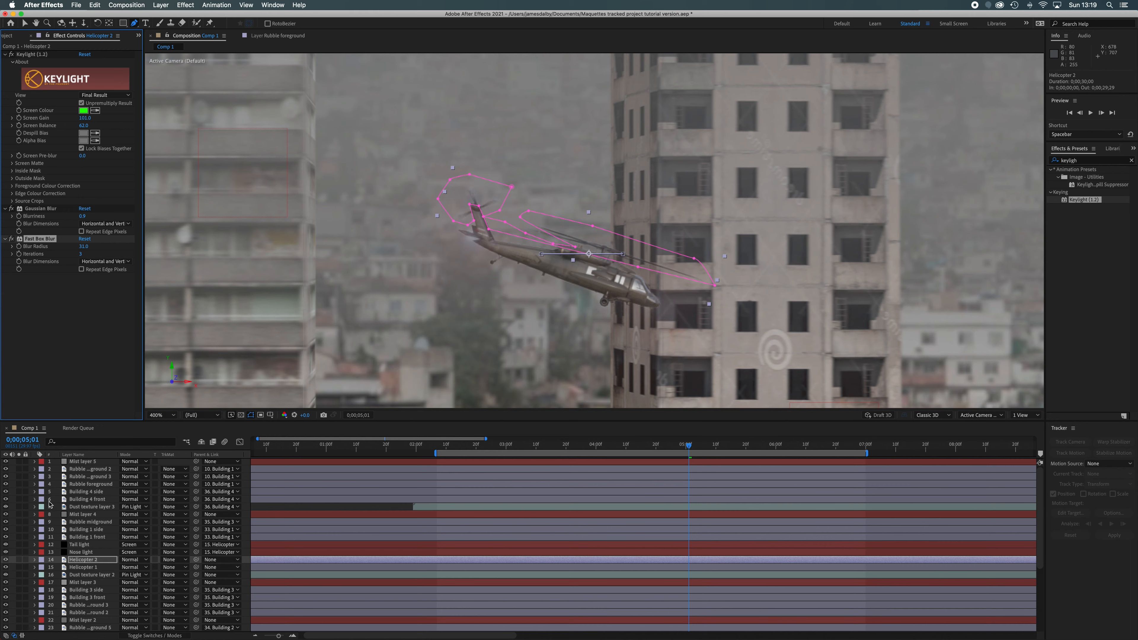
left_click(6, 567)
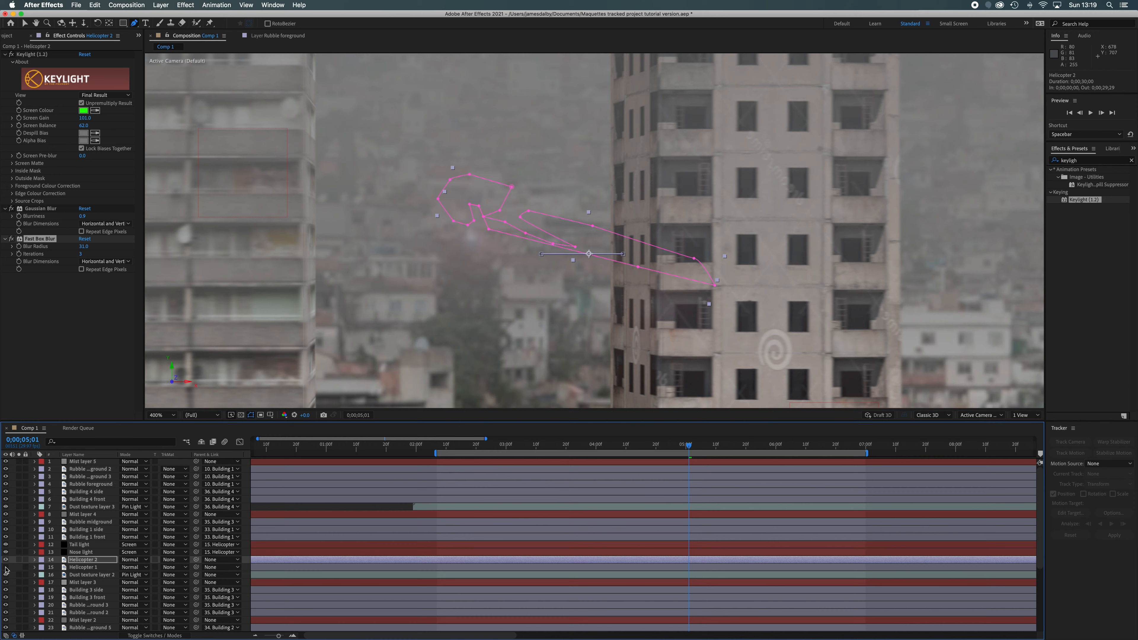
left_click(6, 567)
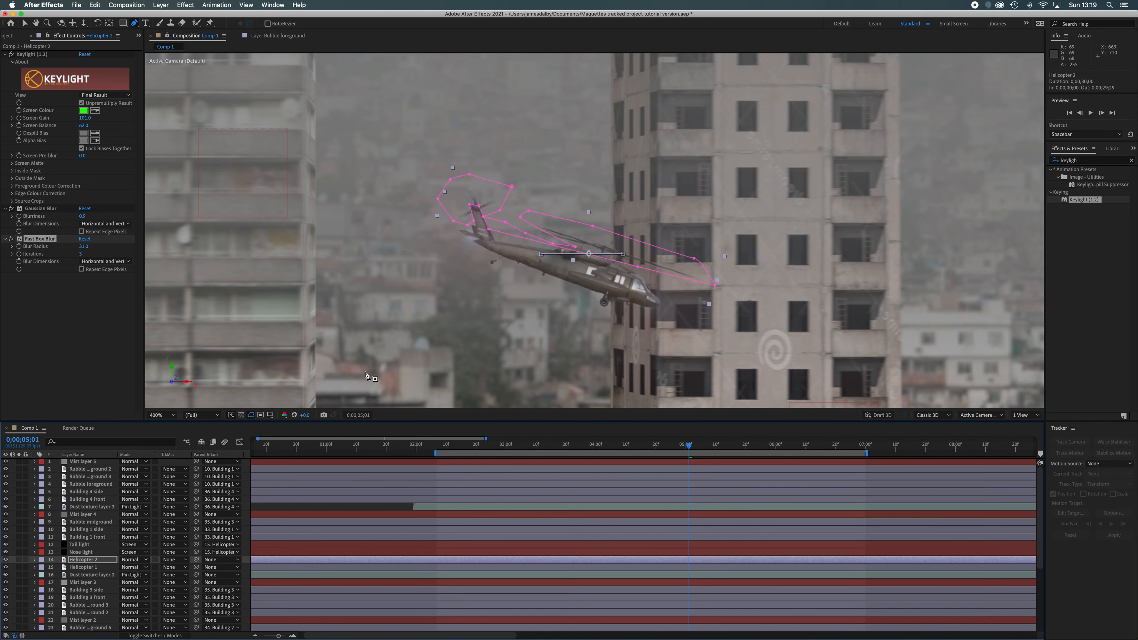
Set the Fast Box Blur radius and Gaussian Blur blurriness on Helicopter 2 to 0 and hide the Helicopter 1 layer
left_click_drag(83, 246, 33, 254)
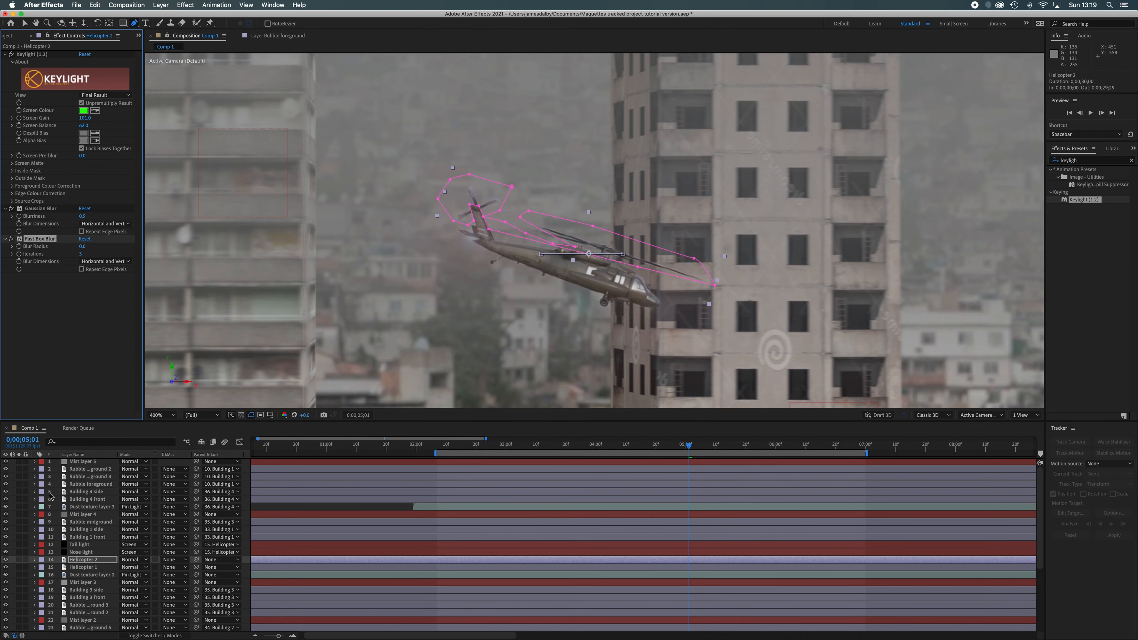
left_click(5, 568)
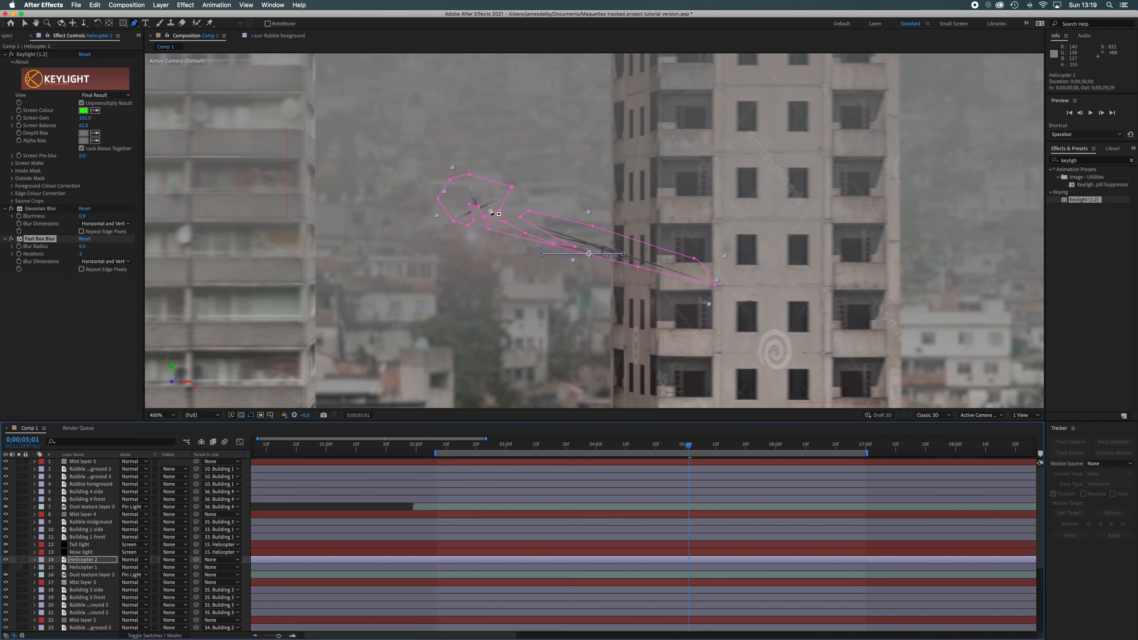
Set the Fast Box Blur radius on Helicopter 2 to 2.0 and make the Helicopter 1 layer visible again
left_click(83, 246)
left_click_drag(84, 247, 85, 250)
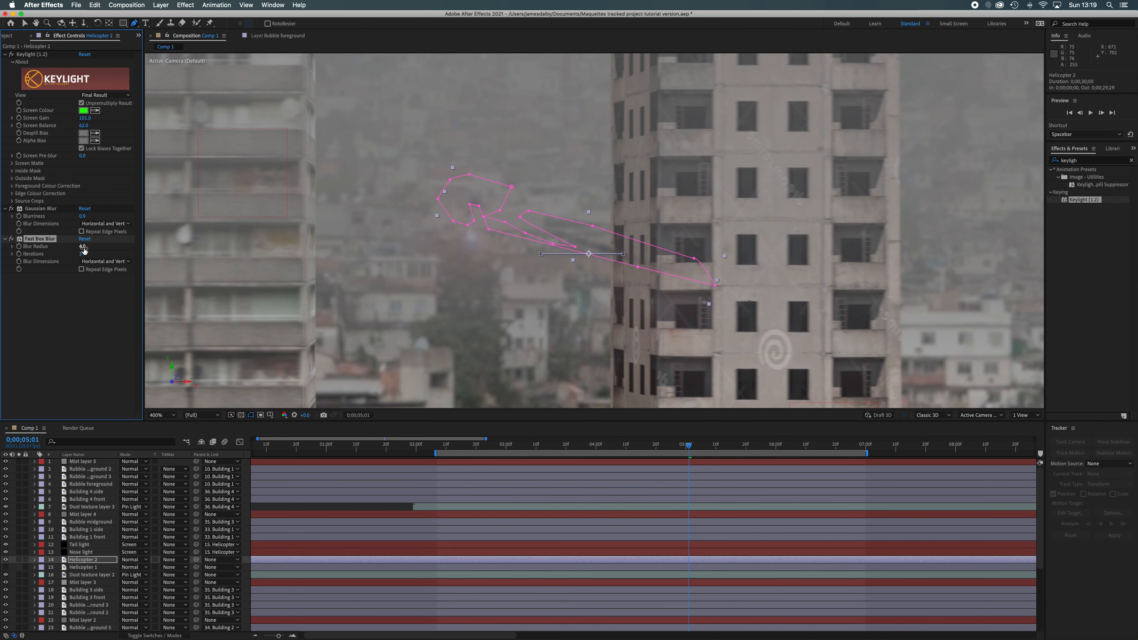
left_click(83, 248)
left_click_drag(82, 247, 83, 251)
left_click(6, 567)
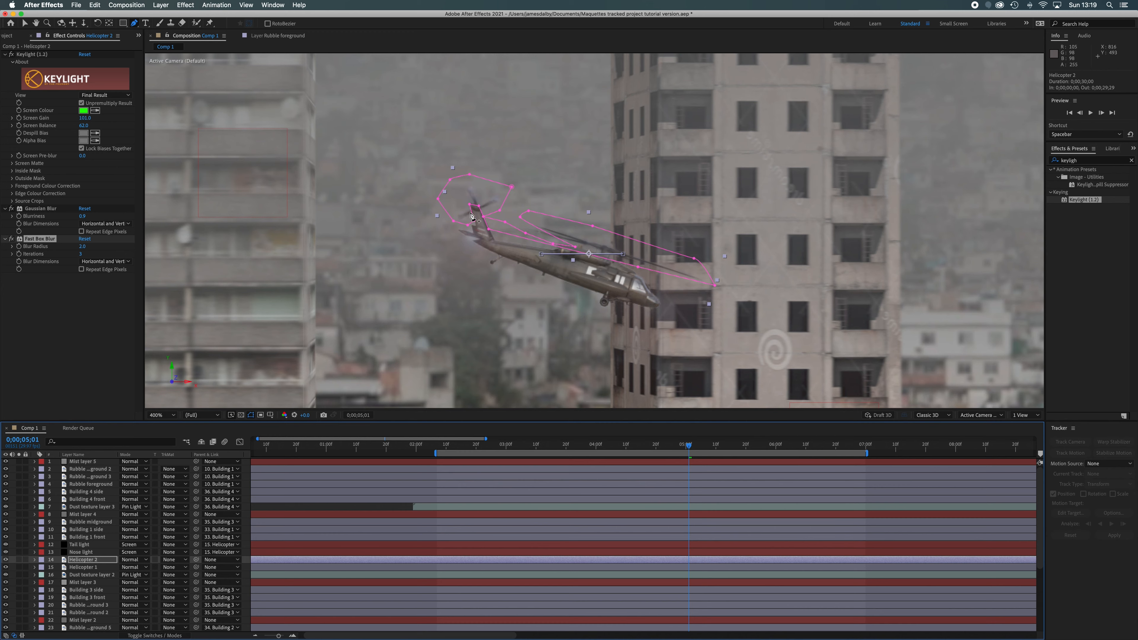
Draw a closed Pen tool mask around the main rotor blades on Helicopter 1 and invert it
left_click(89, 567)
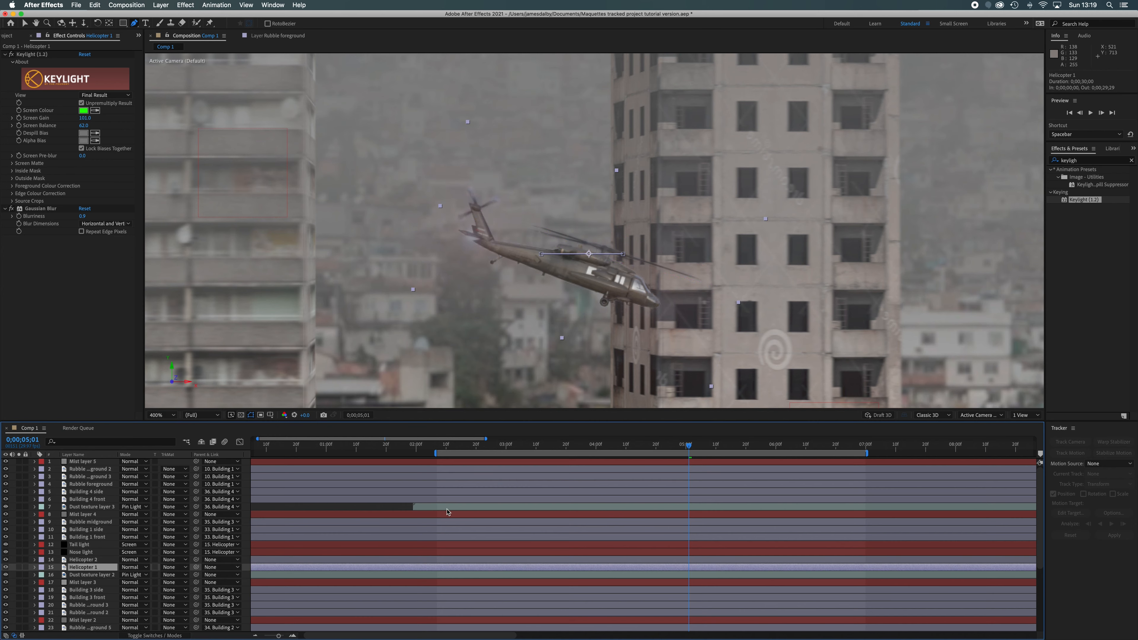
left_click(538, 216)
left_click(519, 227)
left_click_drag(548, 241, 556, 243)
left_click(625, 260)
left_click(708, 288)
left_click_drag(724, 278, 600, 234)
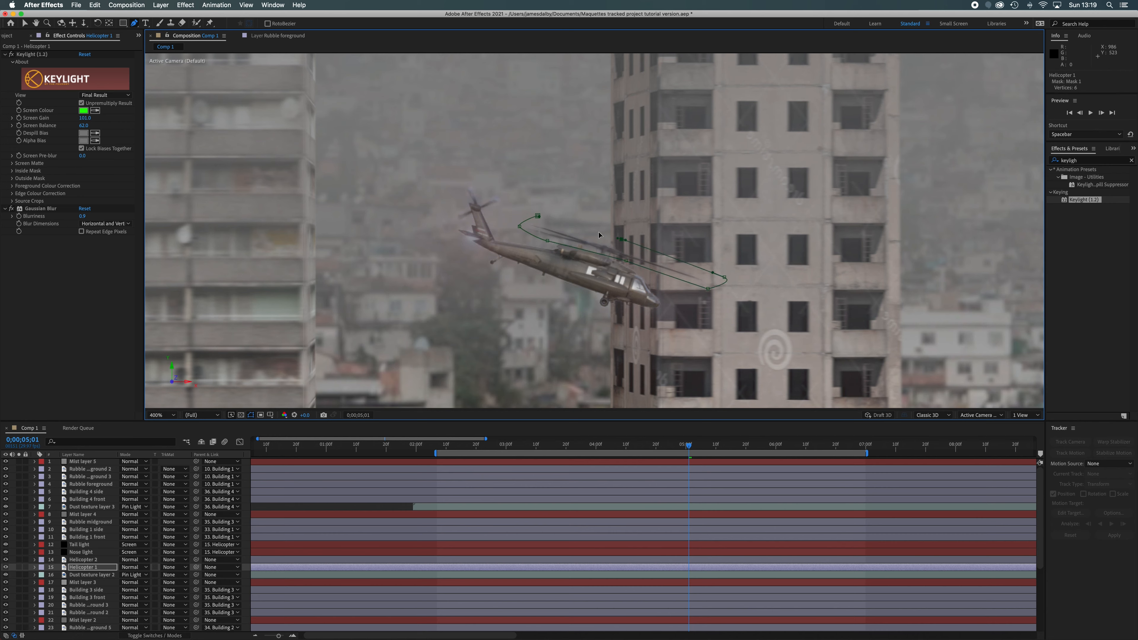
left_click(538, 217)
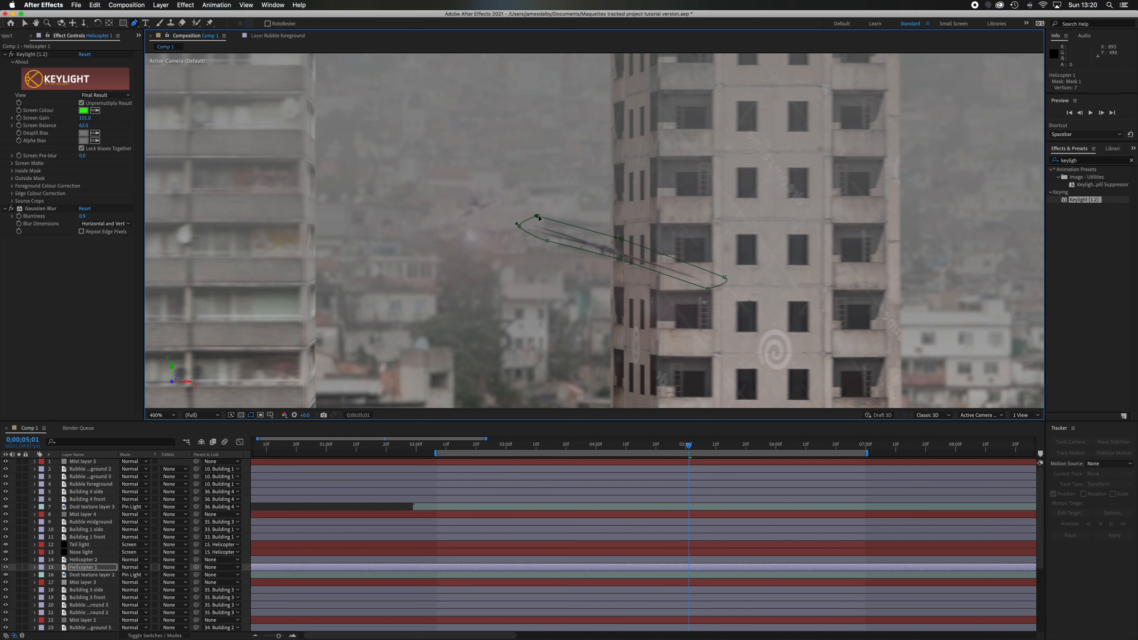
left_click(35, 568)
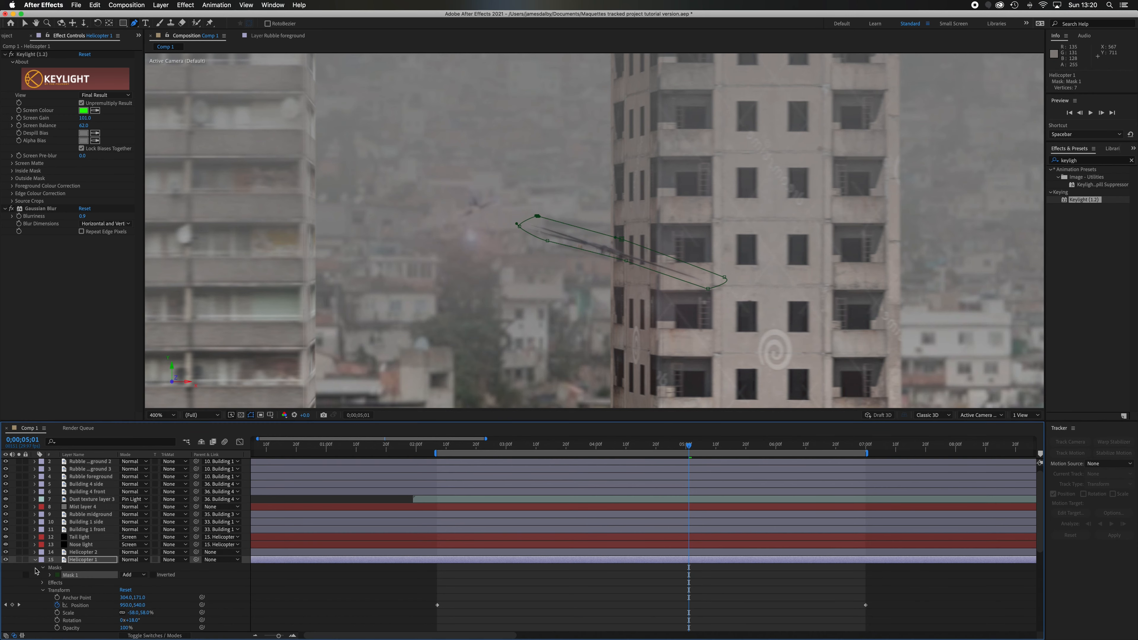
left_click(153, 575)
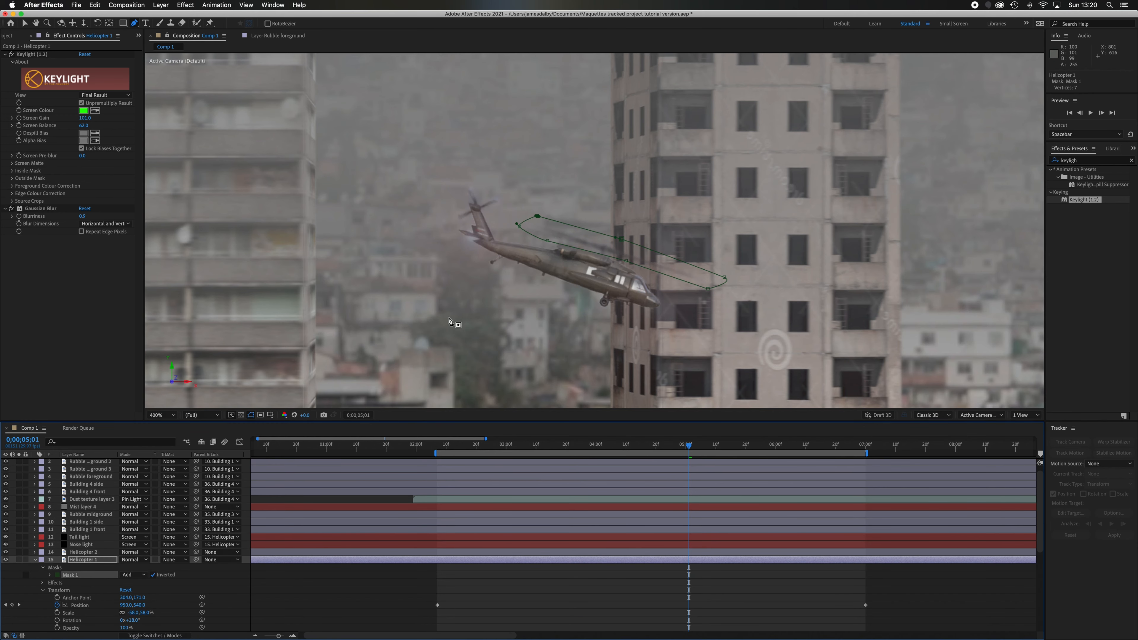
Draw a second closed mask around the tail rotor on Helicopter 1 and set its mode to Subtract
left_click(483, 216)
left_click_drag(514, 201, 442, 192)
left_click_drag(439, 214, 479, 208)
left_click(473, 224)
left_click(483, 217)
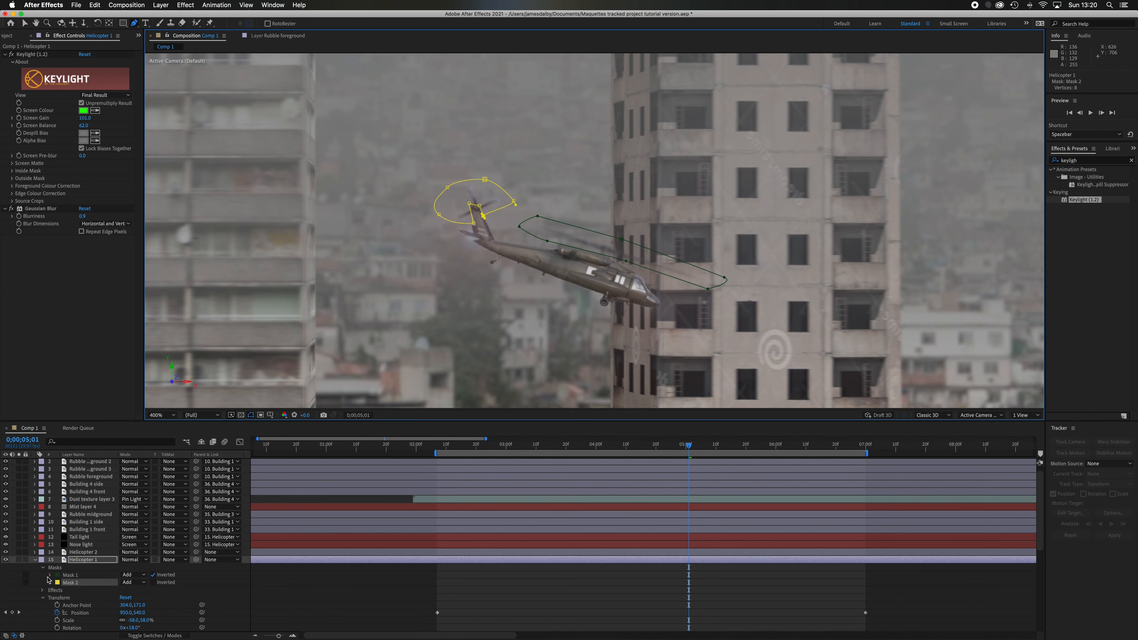
left_click(140, 582)
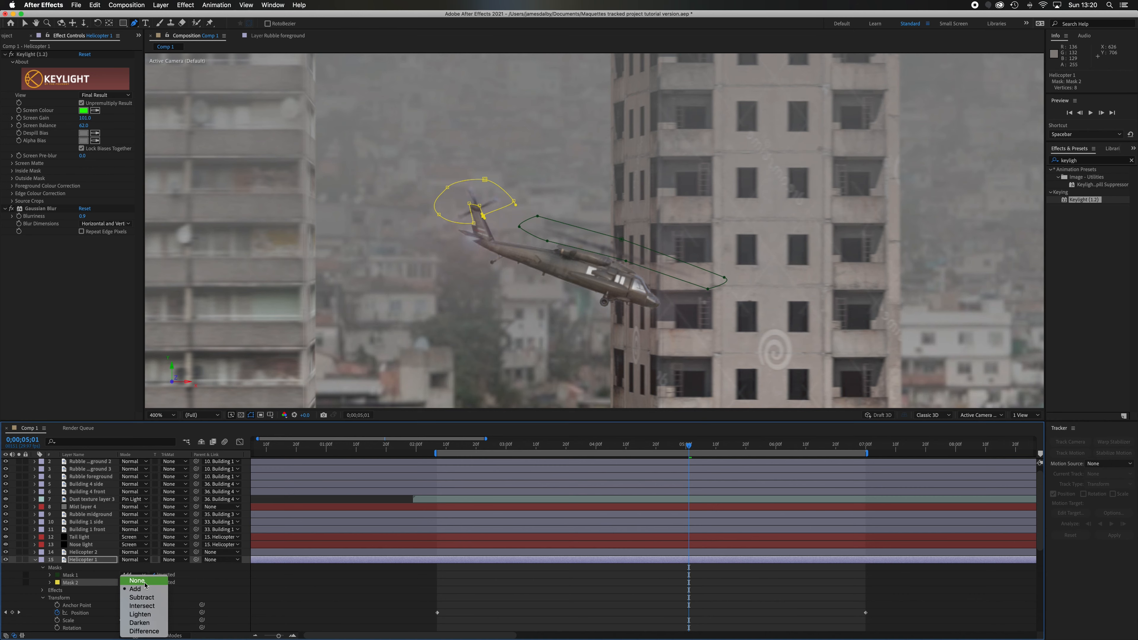
left_click(147, 598)
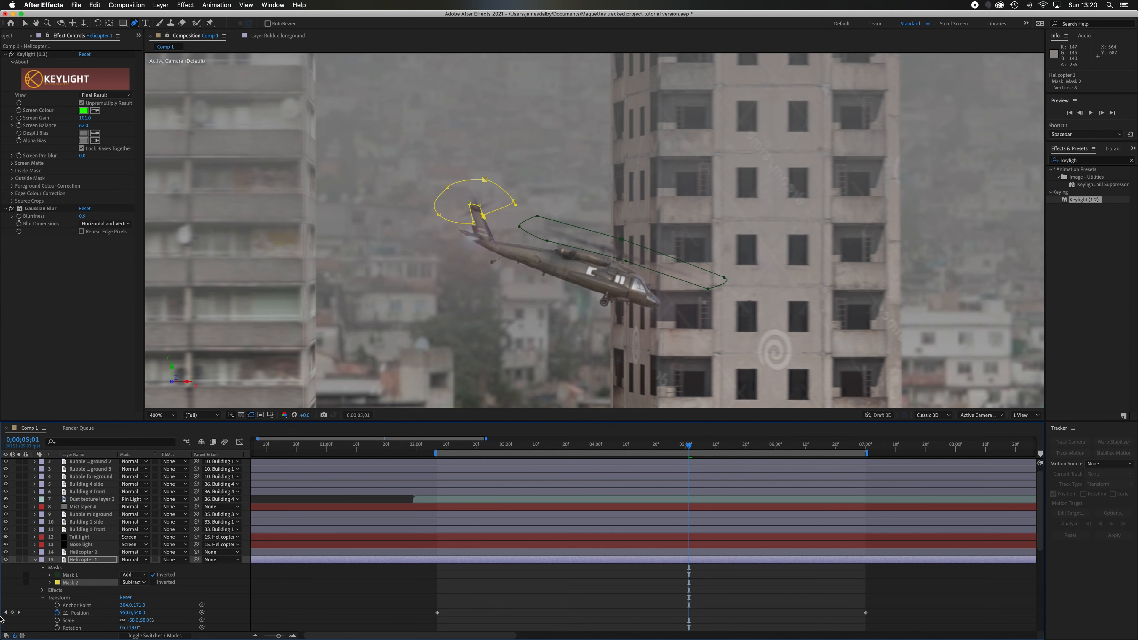
Collapse the Helicopter 1 layer and toggle its visibility to check the blurred rotors on Helicopter 2
left_click(35, 560)
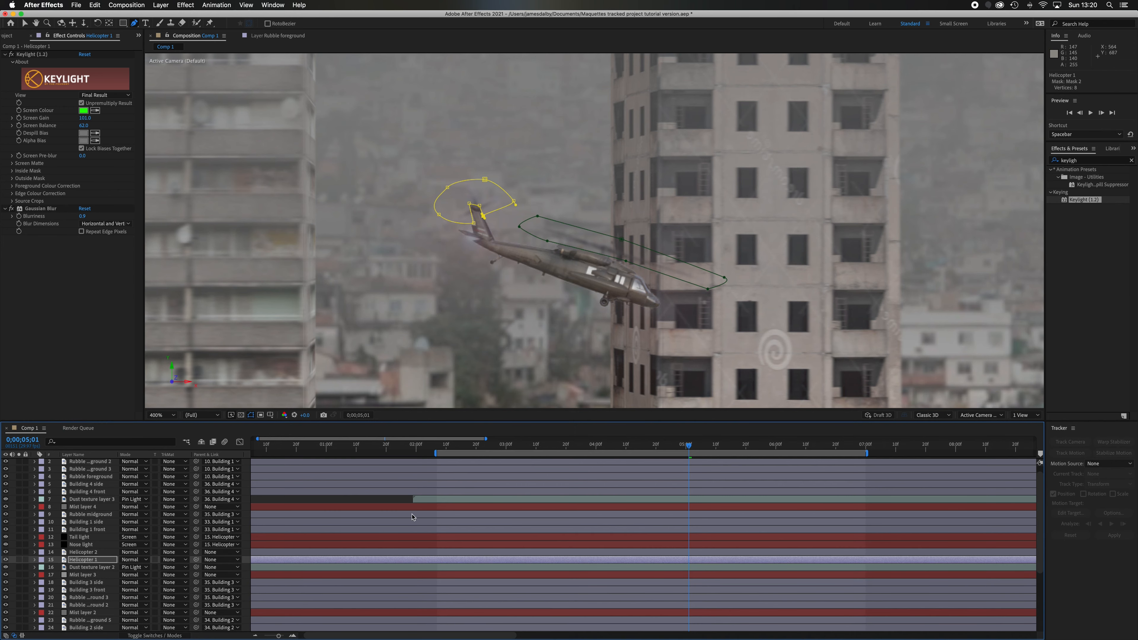
left_click(5, 561)
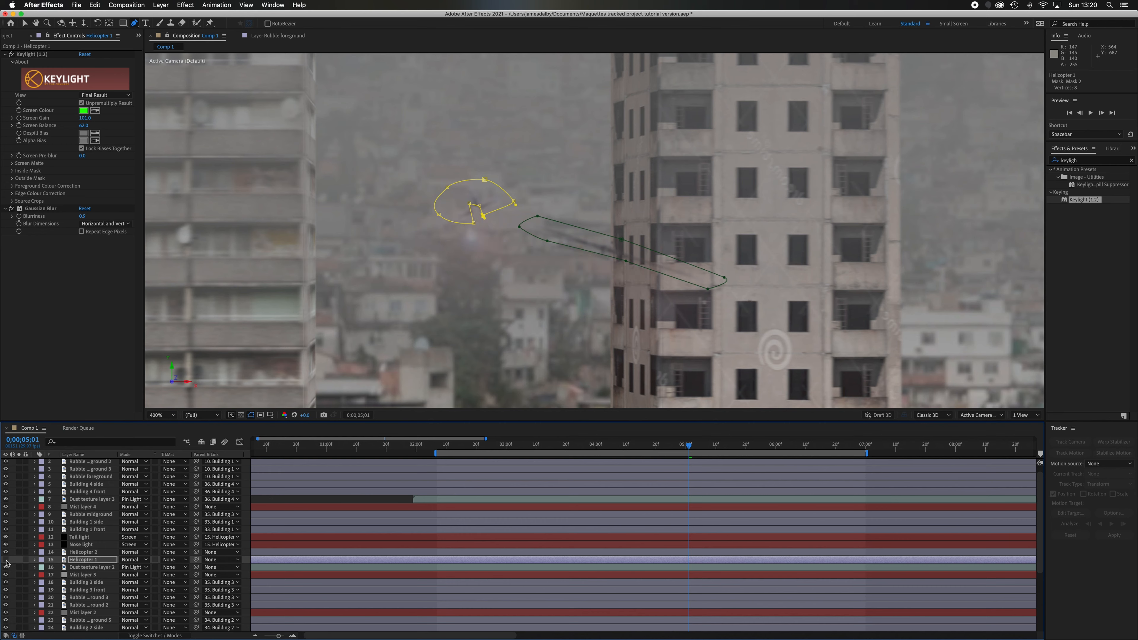
left_click(6, 561)
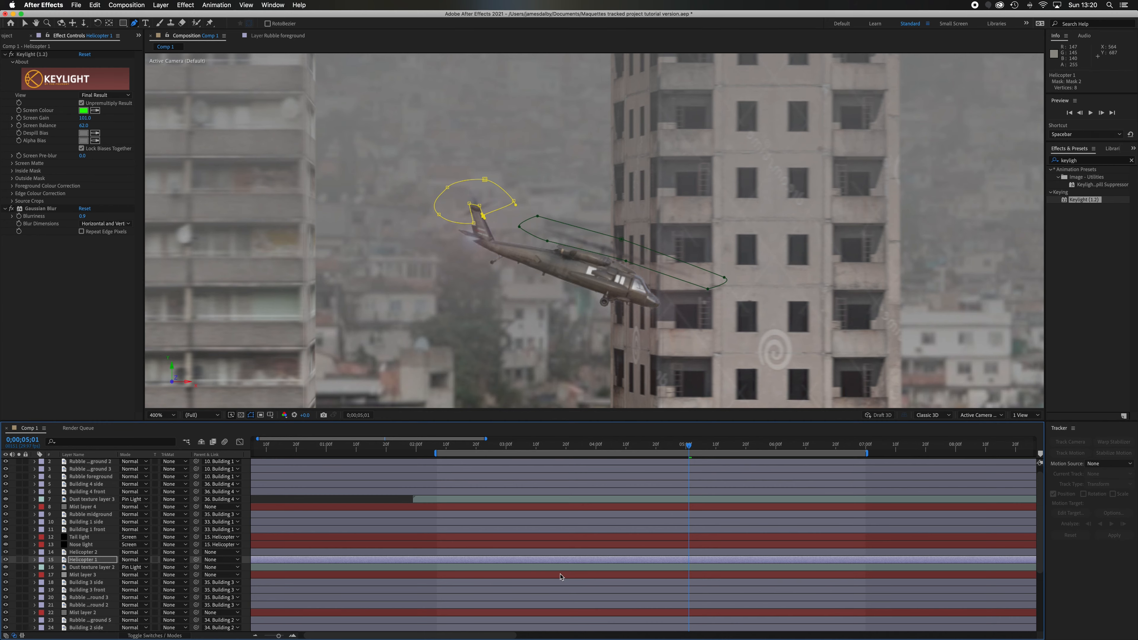
Preview the composition from 0;00;02;08 to check the rotor blur in motion
left_click_drag(531, 445, 446, 445)
scroll(539, 349, "down", 4)
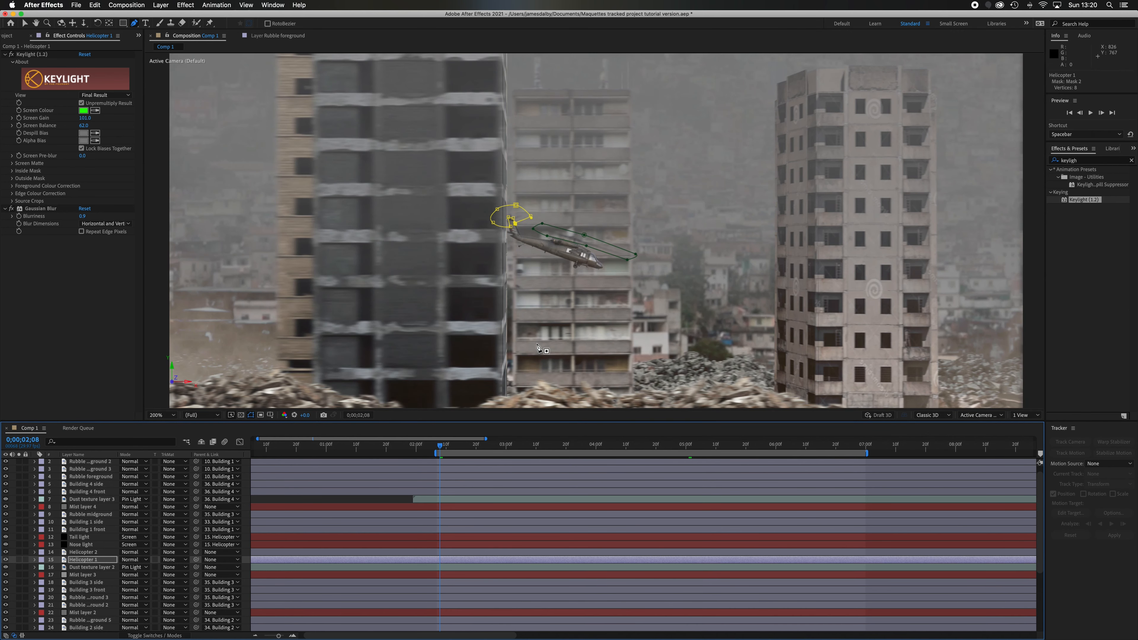
key("space")
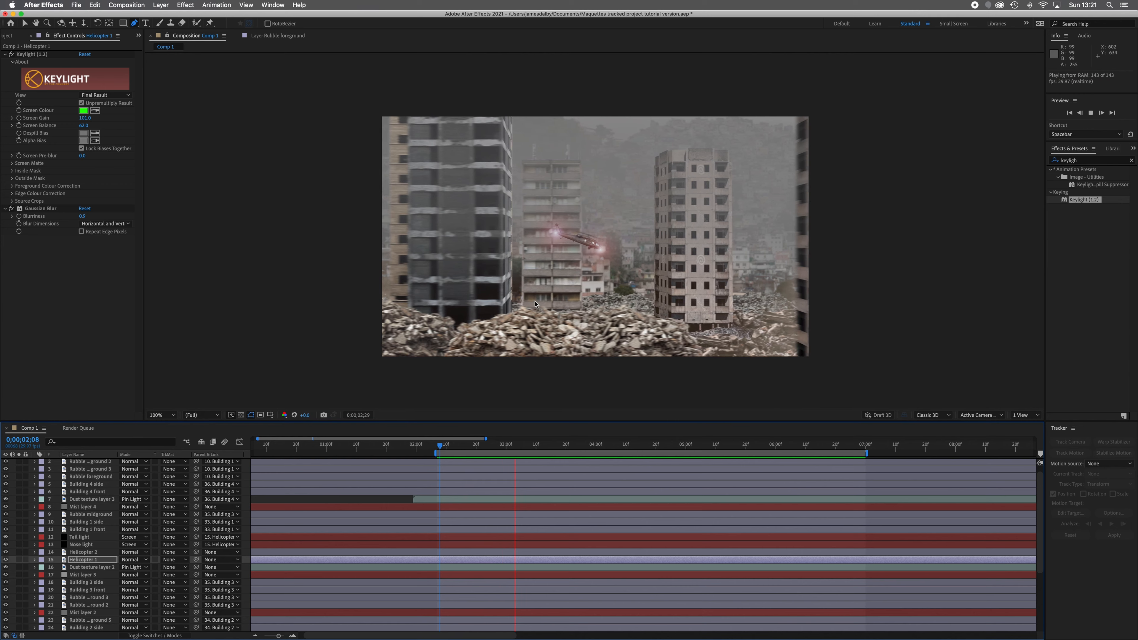
key("space")
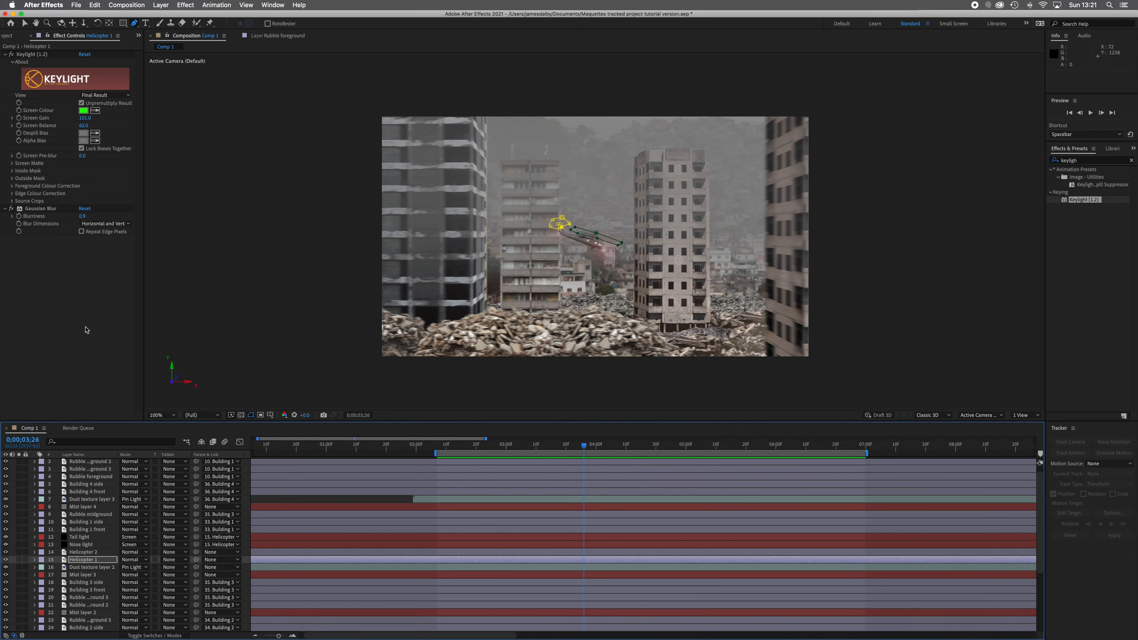
Import Helicopter Sound Effect - Flying 5 minutes.mp4 from the Downloads folder and add it to Comp 1 as a layer
left_click(8, 36)
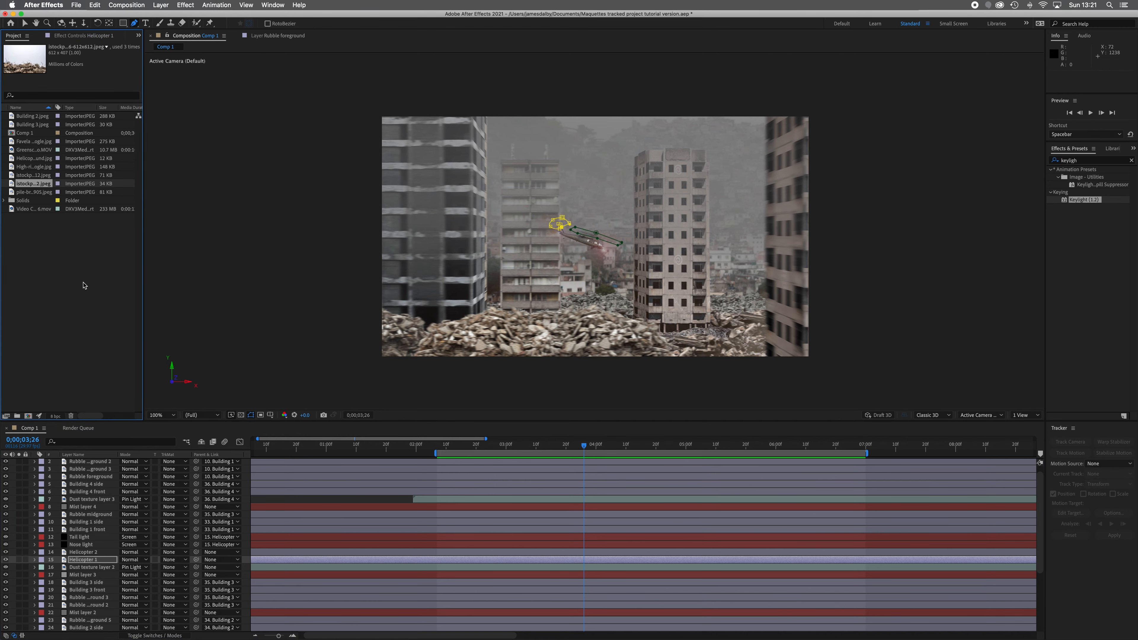
mouse_move(376, 625)
left_click(337, 616)
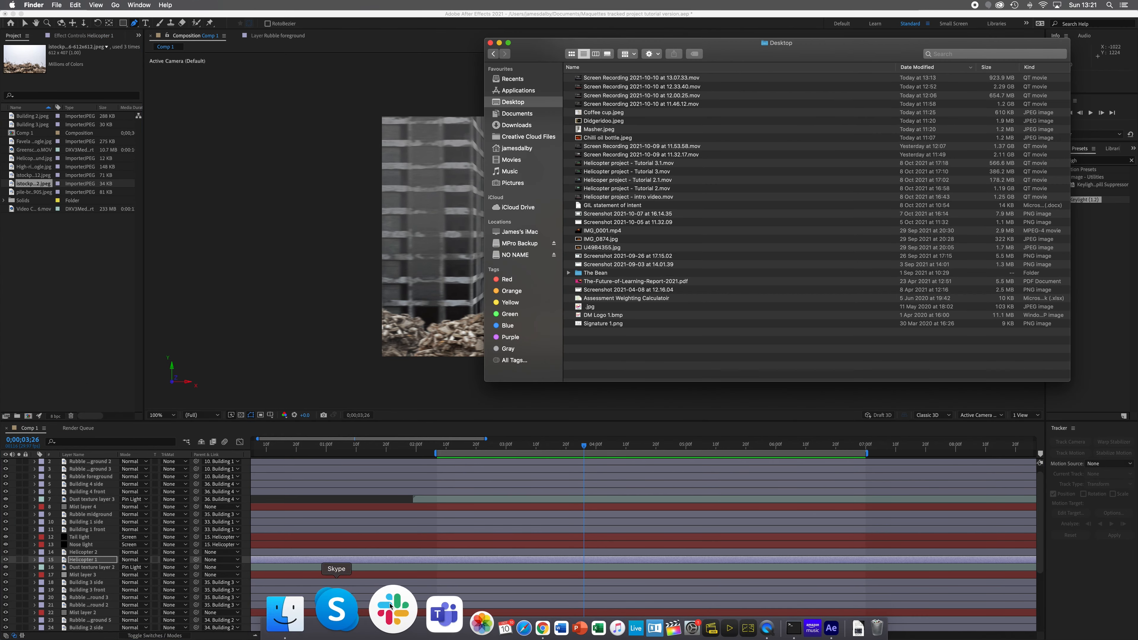
left_click(533, 125)
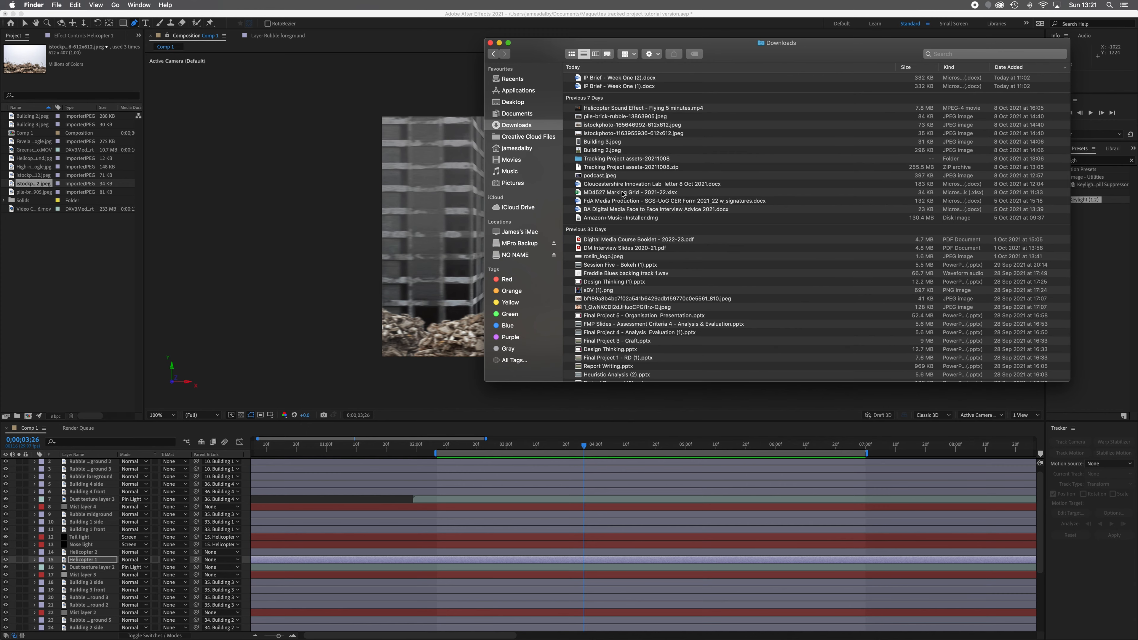
left_click_drag(658, 108, 90, 256)
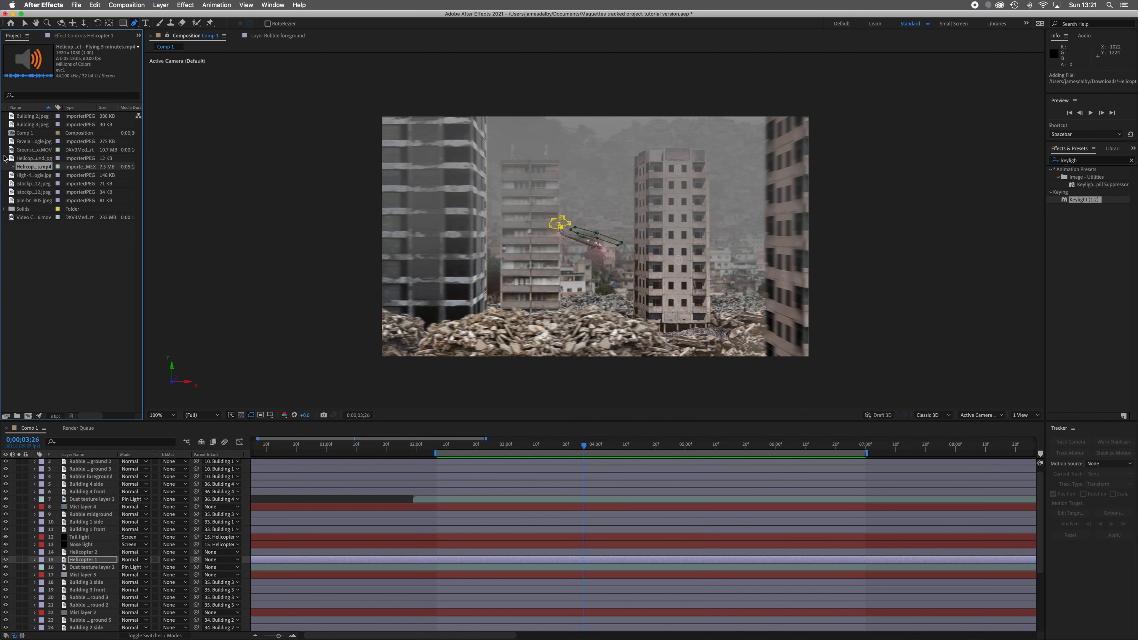
left_click_drag(12, 167, 115, 627)
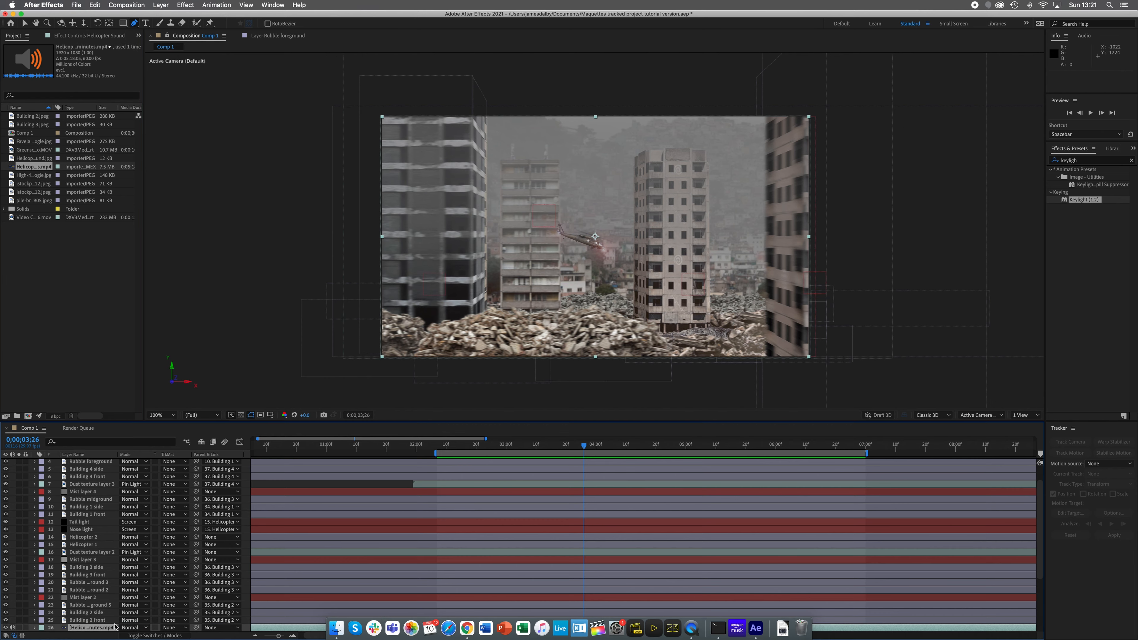
Move the helicopter sound layer to the bottom of the layer stack and preview the composition from 0;00;02;07
left_click_drag(503, 448, 437, 448)
scroll(165, 541, "down", 5)
left_click_drag(93, 537, 97, 631)
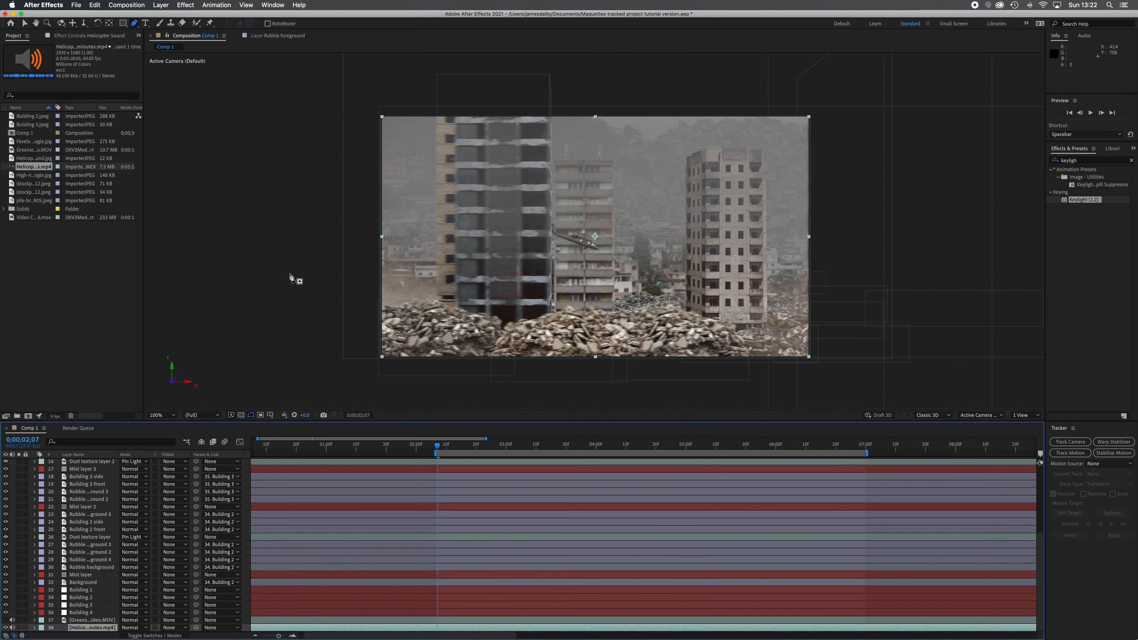
key("space")
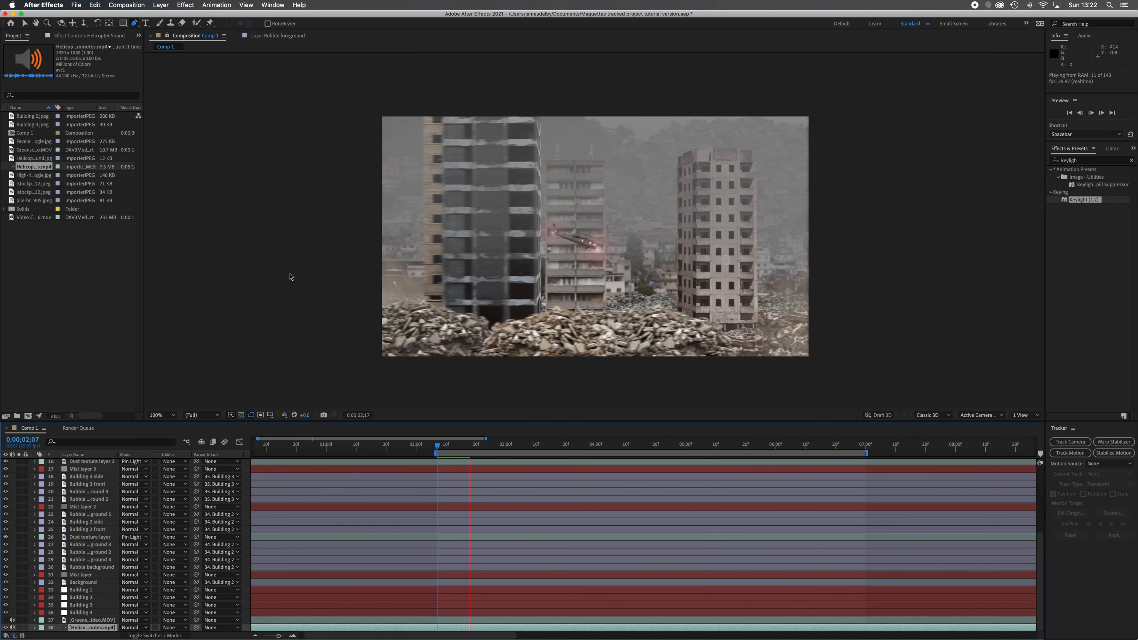
key("space")
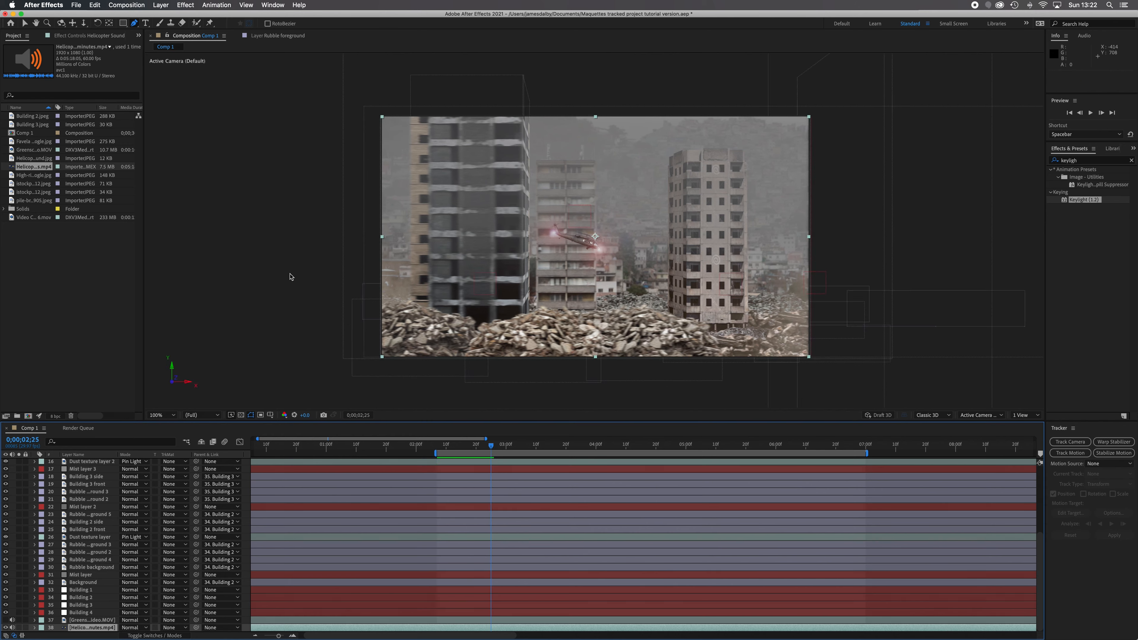